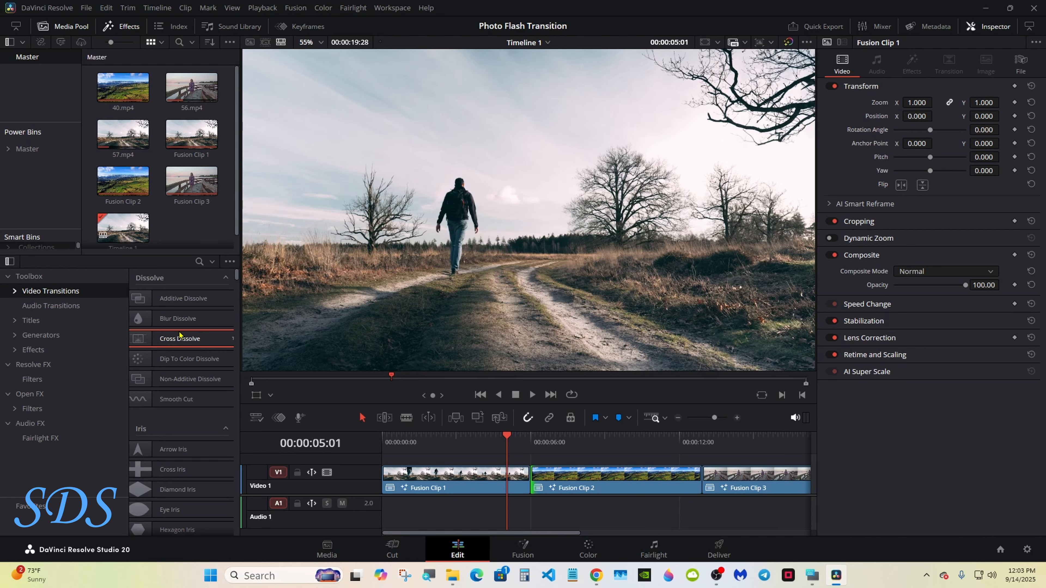
# Step: Try dropping a cross dissolve between Fusion Clip 1 and 2, then park the playhead at Clip 2
pyautogui.moveTo(180, 337); pyautogui.dragTo(533, 474)
pyautogui.click(535, 446)
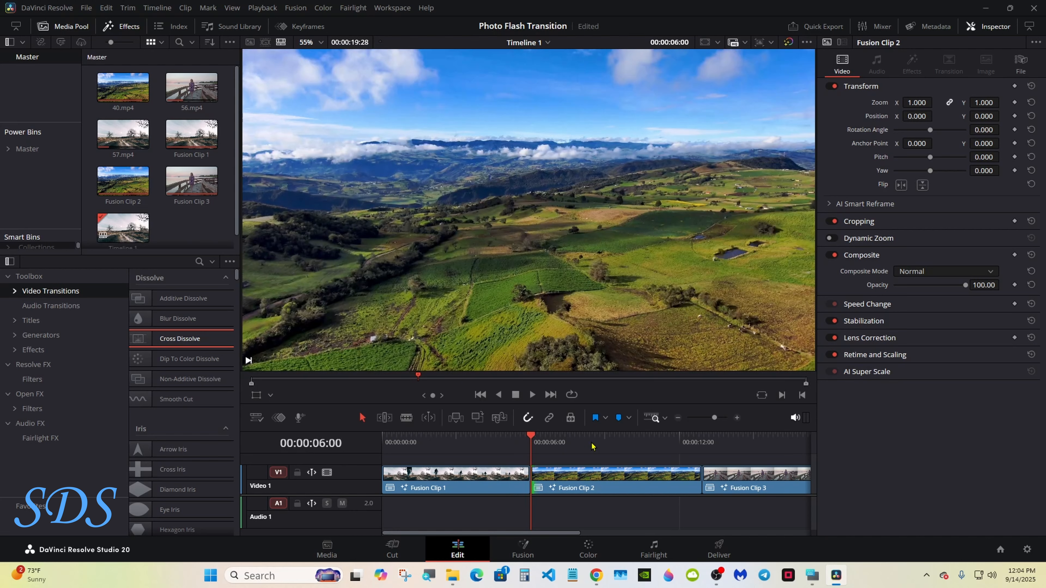
pyautogui.click(812, 575)
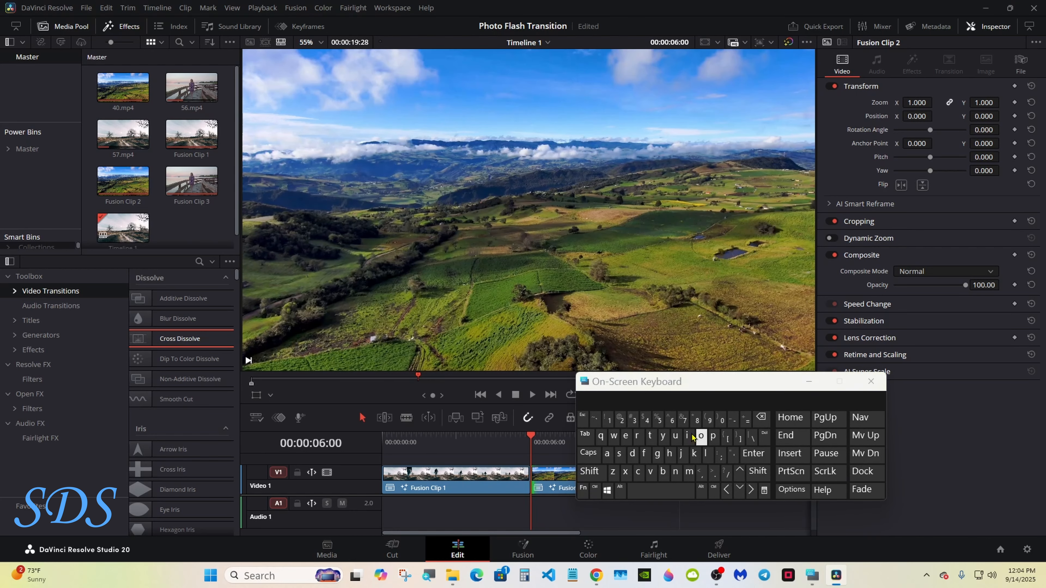
pyautogui.moveTo(663, 388); pyautogui.dragTo(814, 416)
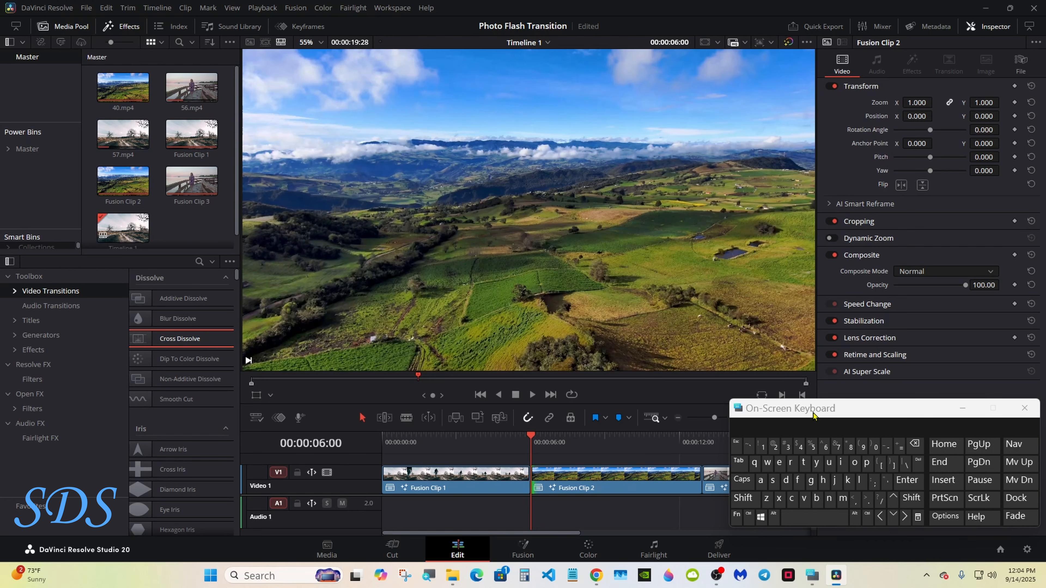
# Step: Trim Fusion Clip 1 so it ends at 00:00:05:00
pyautogui.click(638, 476)
pyautogui.hotkey('shift', 'Left')
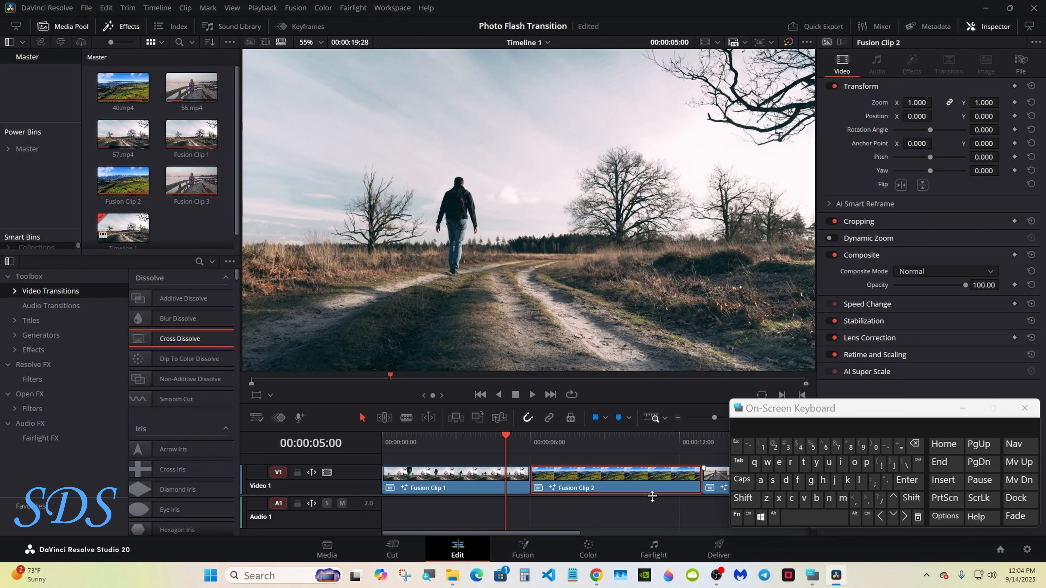
pyautogui.moveTo(530, 478); pyautogui.dragTo(505, 478)
# Step: Slide Fusion Clip 2 left so it sits flush against Fusion Clip 1
pyautogui.click(536, 440)
pyautogui.click(911, 498)
pyautogui.click(905, 516)
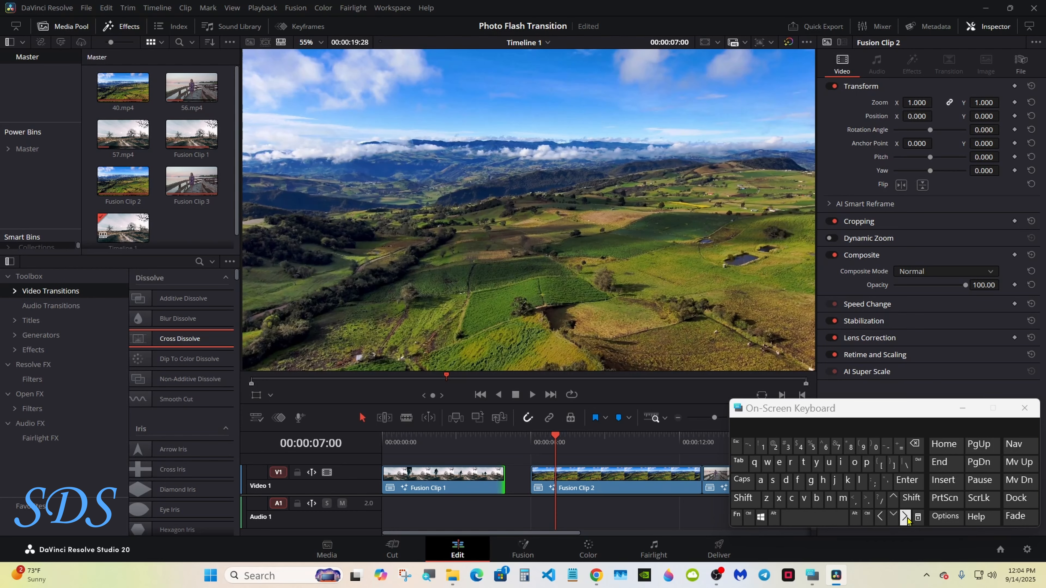
pyautogui.moveTo(532, 481)
pyautogui.mouseDown()
pyautogui.moveTo(564, 486)
pyautogui.moveTo(528, 485)
pyautogui.mouseUp()
# Step: Trim Fusion Clip 2's end back to the playhead at 09:12
pyautogui.click(654, 443)
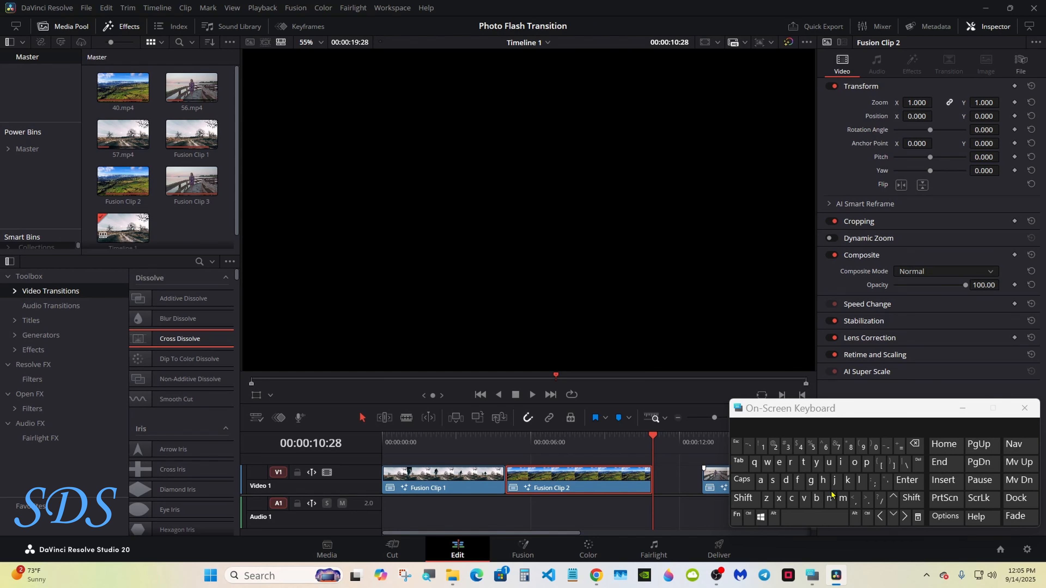
pyautogui.click(910, 499)
pyautogui.click(879, 519)
pyautogui.click(879, 519)
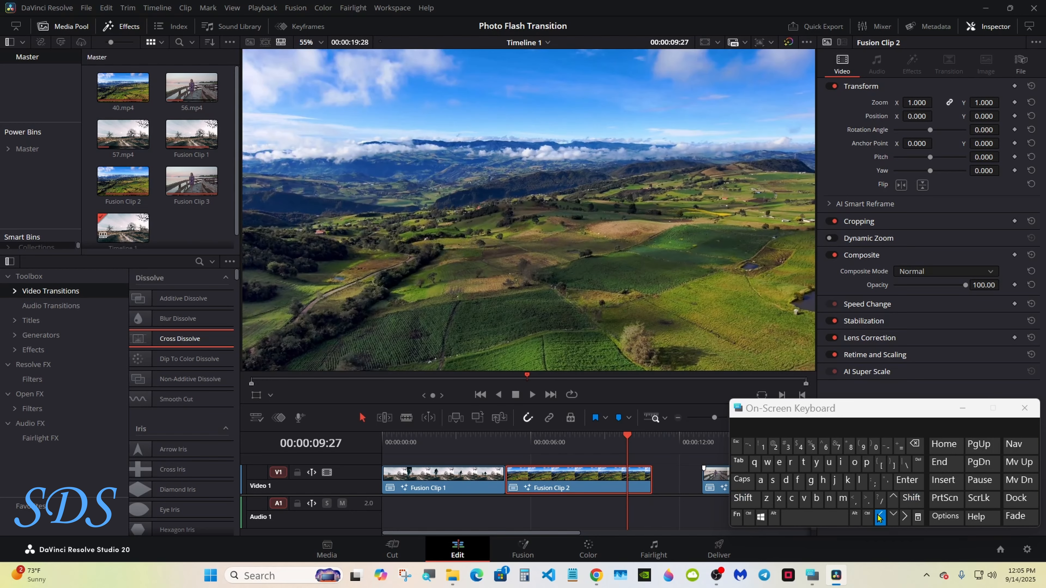
pyautogui.click(880, 519)
pyautogui.click(879, 519)
pyautogui.click(879, 519)
pyautogui.click(879, 519)
pyautogui.doubleClick(880, 520)
pyautogui.tripleClick(880, 520)
pyautogui.doubleClick(880, 519)
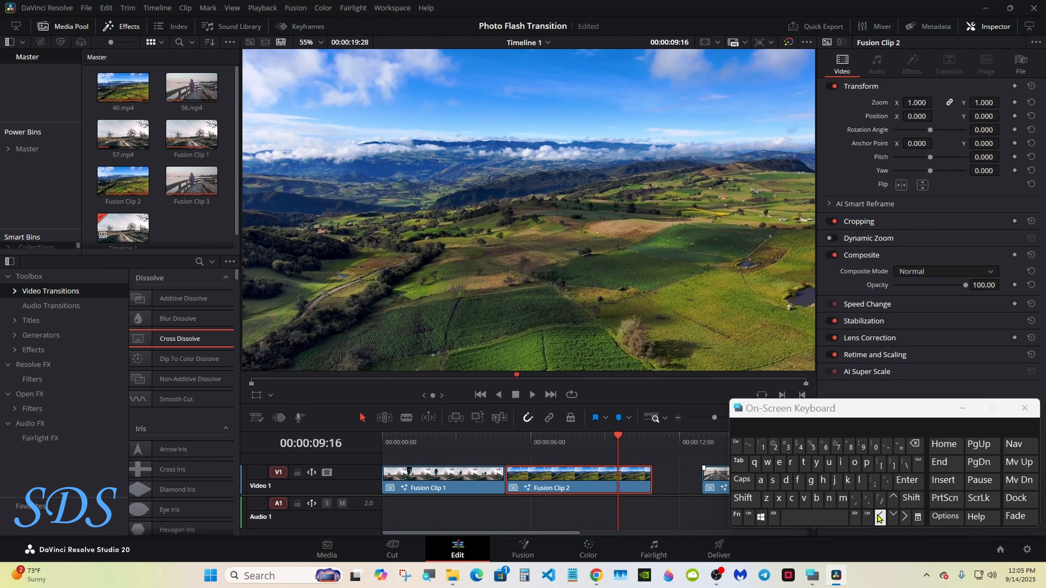
pyautogui.tripleClick(879, 519)
pyautogui.click(880, 519)
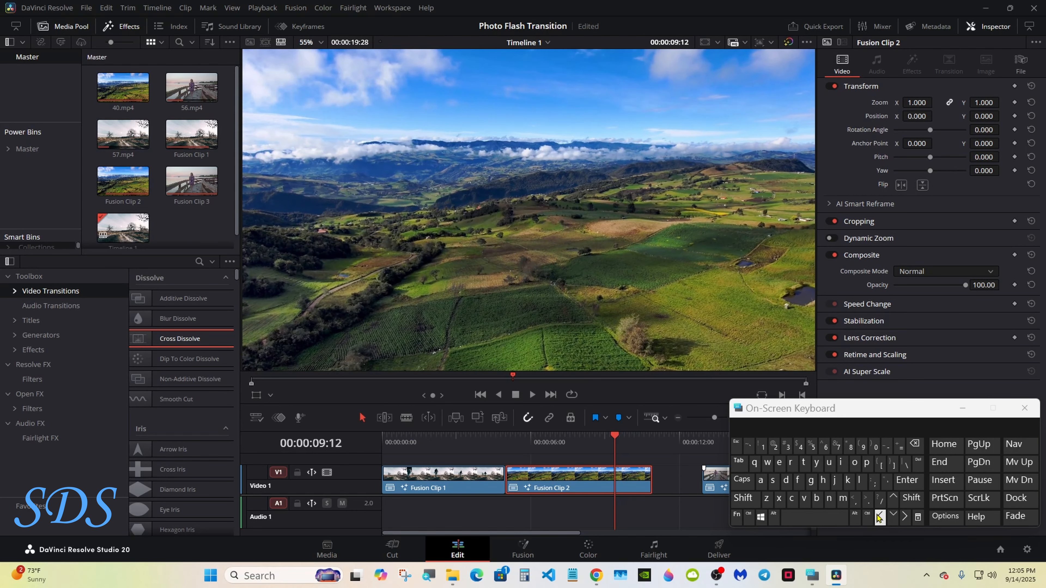
pyautogui.moveTo(651, 475); pyautogui.dragTo(613, 475)
# Step: Slide Fusion Clip 3 left and step the playhead forward to 13:00
pyautogui.click(704, 441)
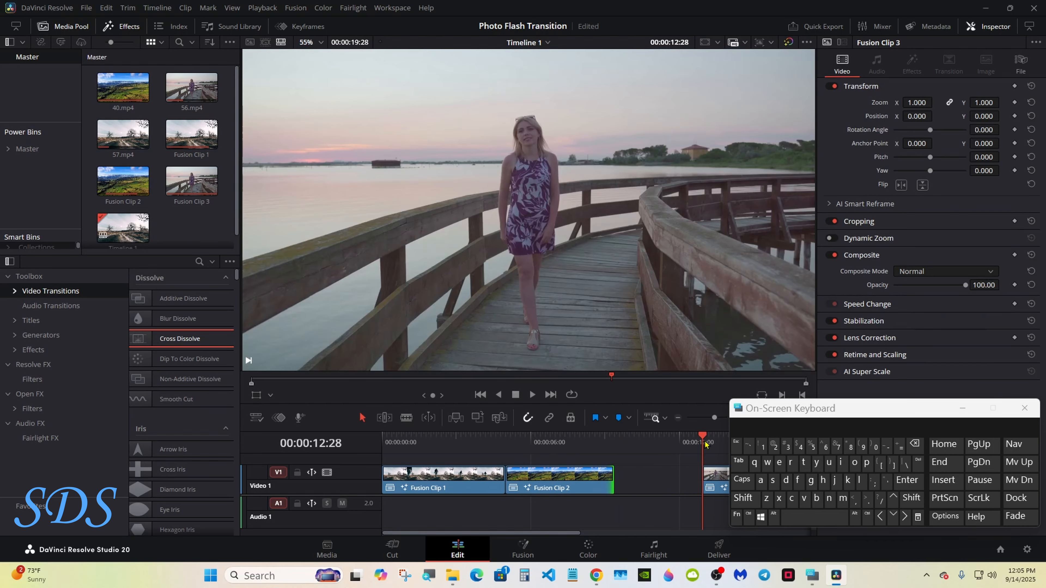
pyautogui.moveTo(716, 470); pyautogui.dragTo(679, 472)
pyautogui.click(664, 441)
pyautogui.click(911, 500)
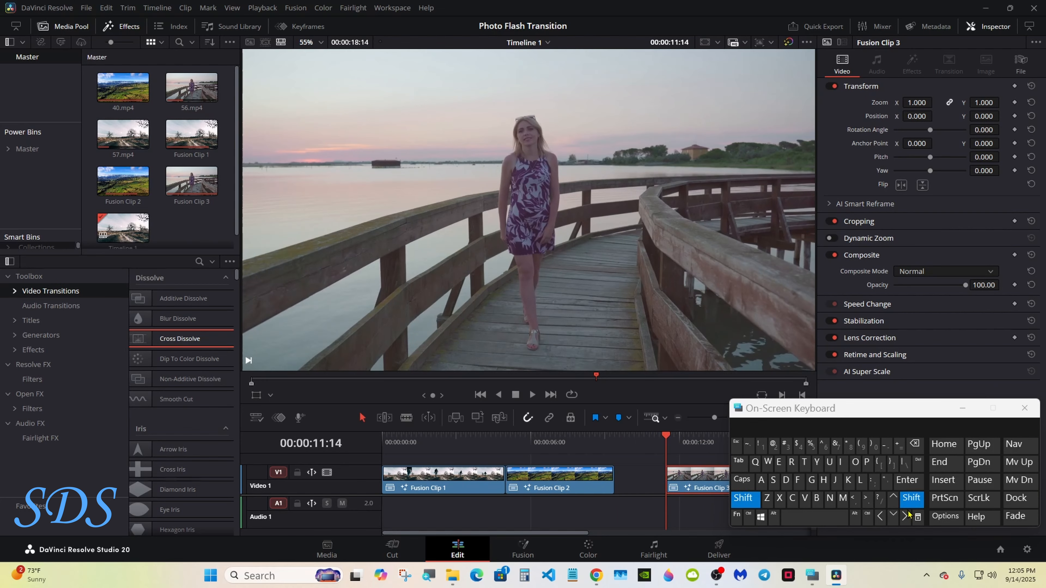
pyautogui.click(905, 516)
pyautogui.click(905, 517)
pyautogui.click(905, 517)
pyautogui.click(904, 517)
pyautogui.click(904, 517)
pyautogui.click(904, 517)
pyautogui.click(904, 517)
pyautogui.doubleClick(904, 517)
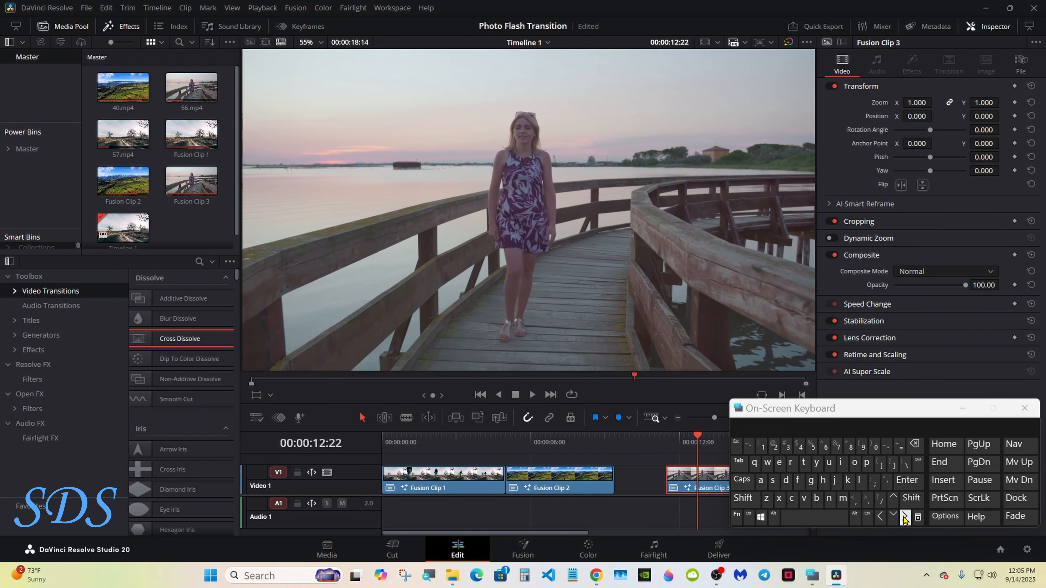
pyautogui.doubleClick(905, 517)
pyautogui.doubleClick(904, 517)
pyautogui.click(904, 517)
pyautogui.doubleClick(905, 517)
pyautogui.click(904, 517)
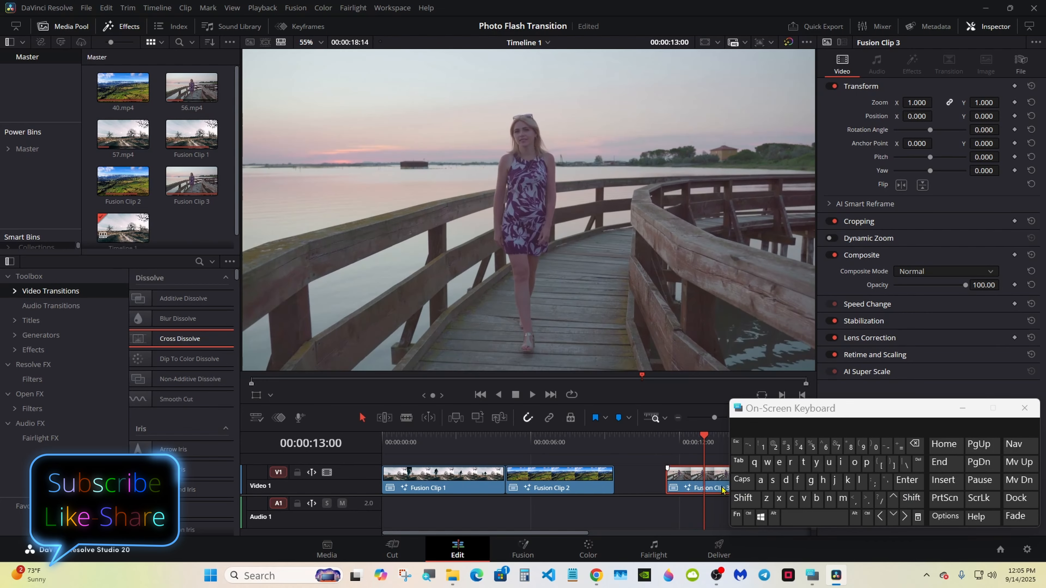
# Step: Close Clip 3's gap, add a Cross Dissolve at the first cut, convert it to Fusion Cross Dissolve
pyautogui.moveTo(722, 490); pyautogui.dragTo(649, 480)
pyautogui.moveTo(203, 340); pyautogui.dragTo(504, 481)
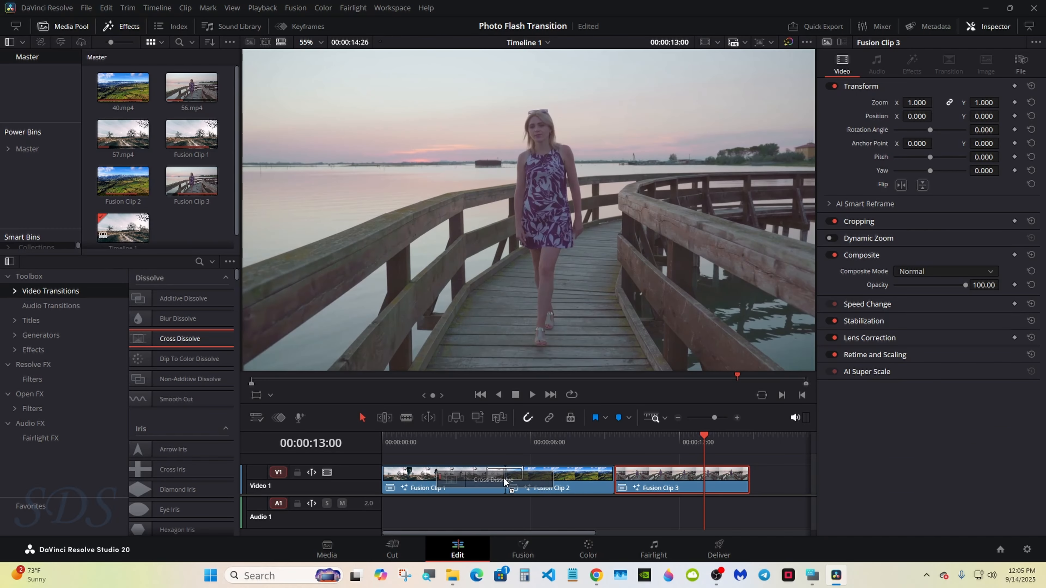
pyautogui.click(495, 476)
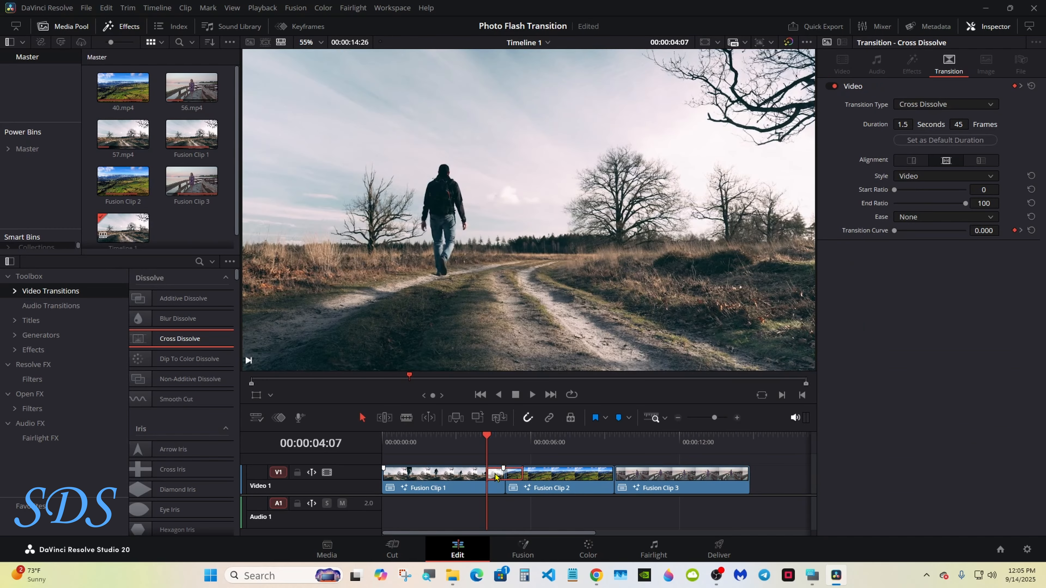
pyautogui.rightClick(495, 477)
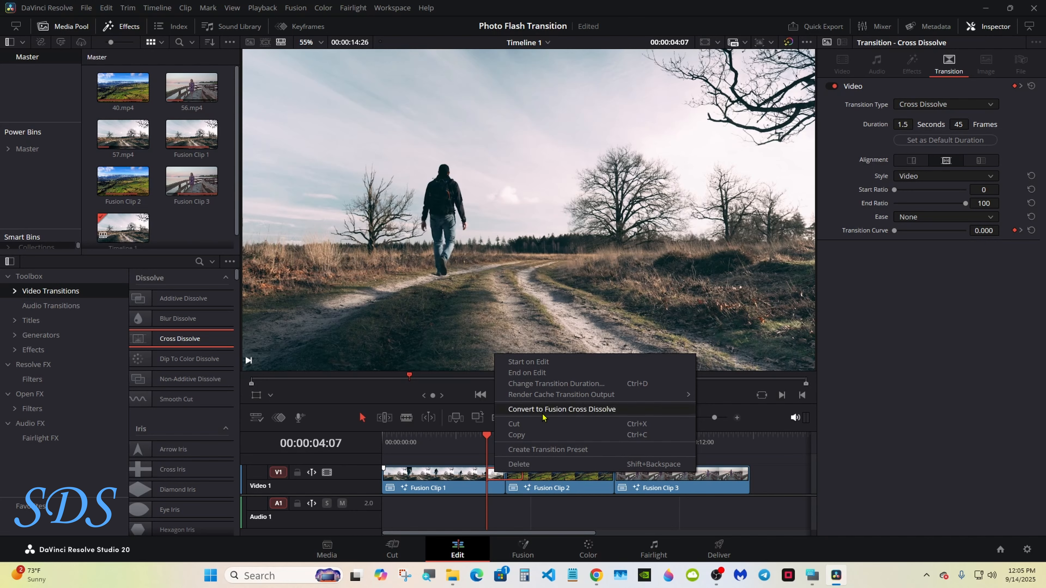
pyautogui.click(543, 412)
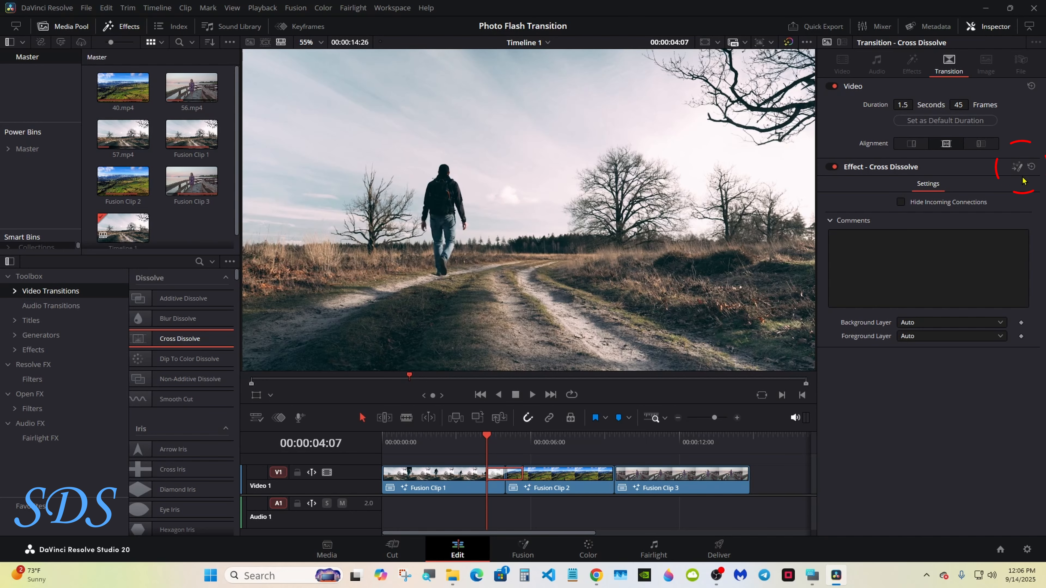
# Step: Center the transition's nodes, place MediaIn2 below MediaIn1, and move CrossDissolve closer
pyautogui.click(1017, 167)
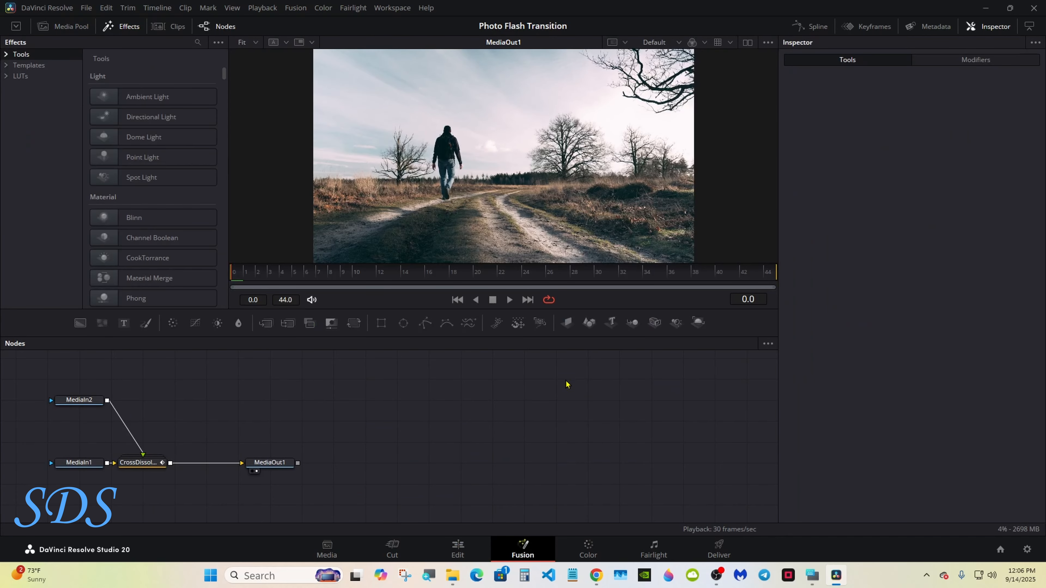
pyautogui.moveTo(21, 381); pyautogui.dragTo(575, 424)
pyautogui.click(482, 390)
pyautogui.moveTo(366, 360); pyautogui.dragTo(367, 486)
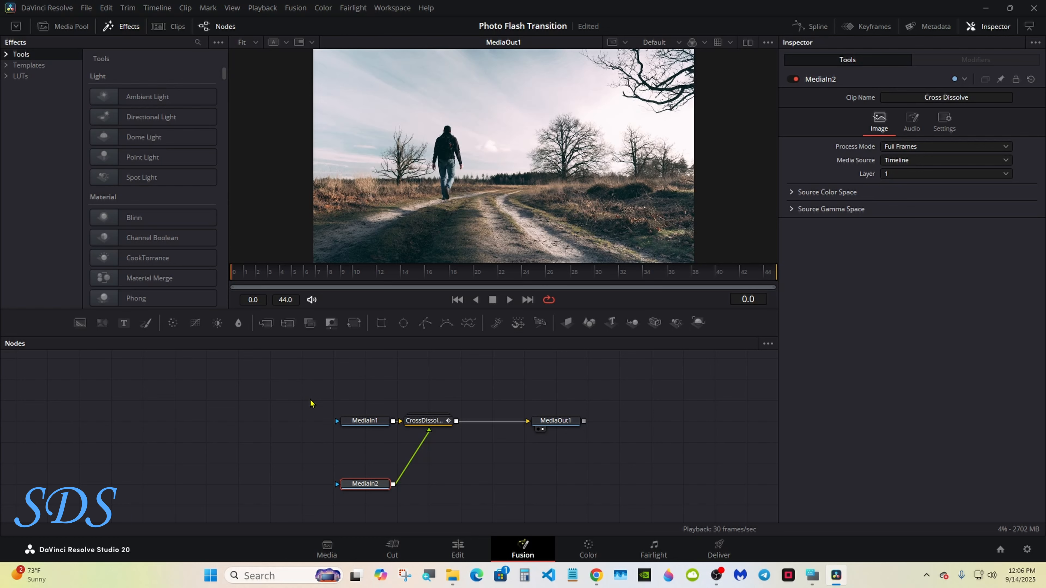
pyautogui.moveTo(309, 403); pyautogui.dragTo(298, 484)
pyautogui.moveTo(439, 422); pyautogui.dragTo(377, 425)
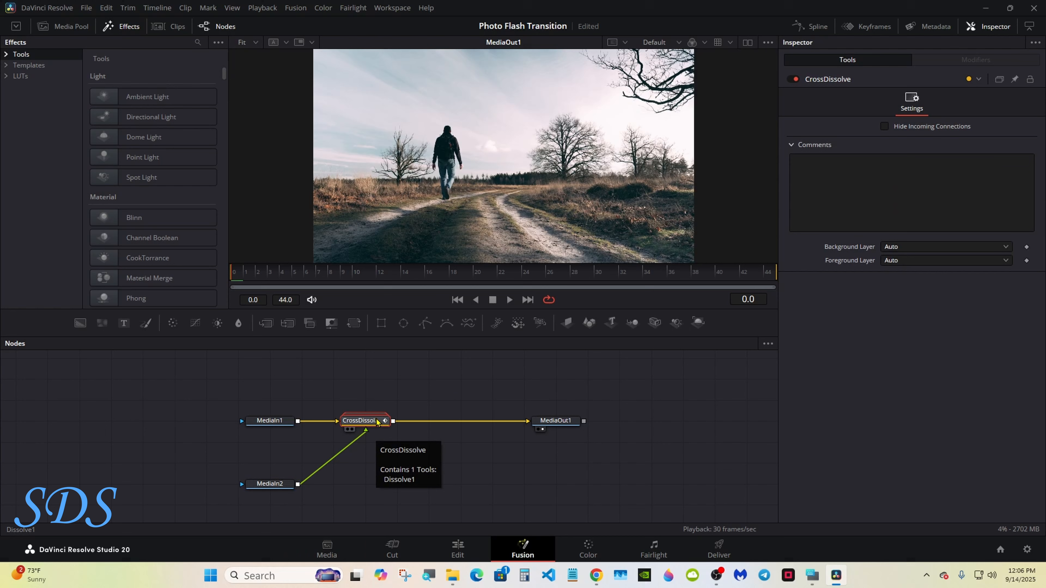
# Step: Ungroup CrossDissolve into Dissolve1 and shift MediaOut1 further right
pyautogui.rightClick(377, 421)
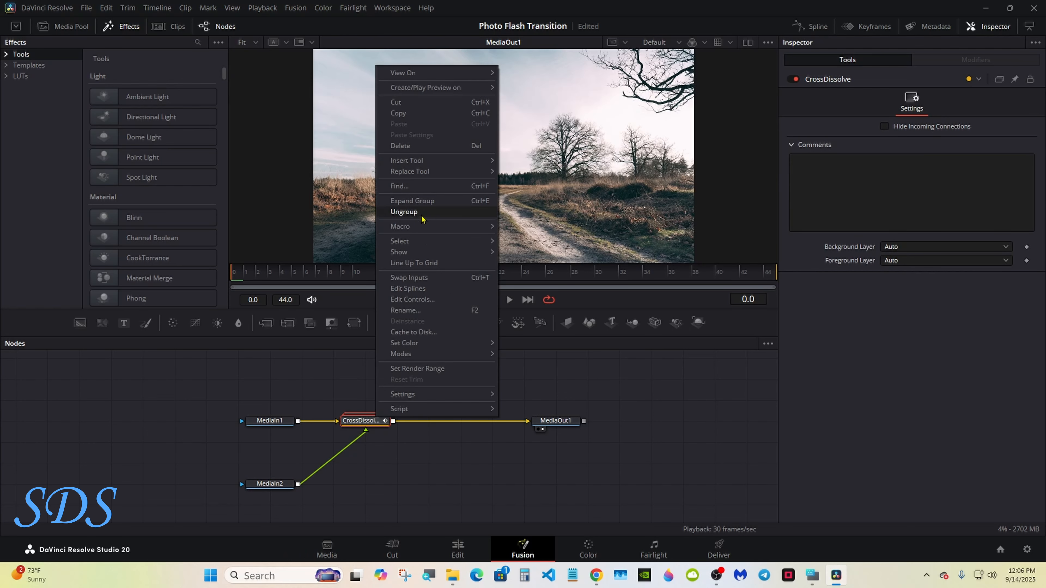
pyautogui.click(423, 211)
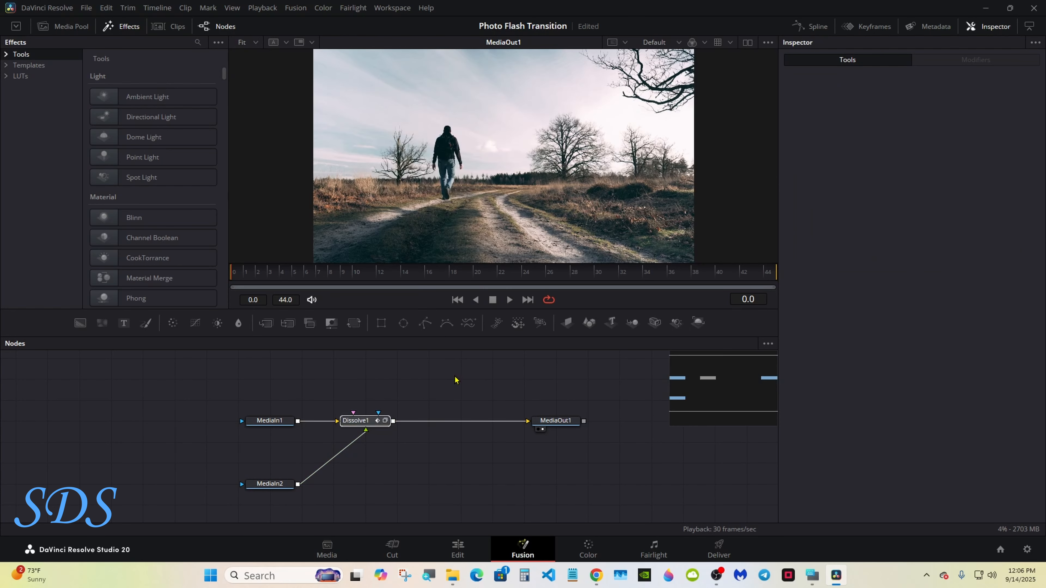
pyautogui.moveTo(556, 421); pyautogui.dragTo(619, 421)
pyautogui.click(368, 420)
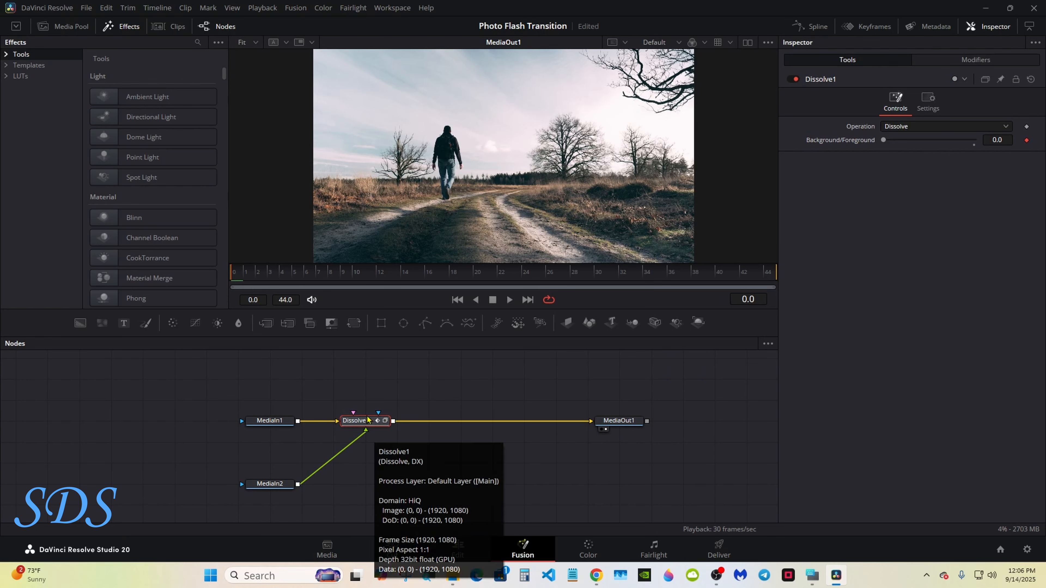
# Step: Add Blur1 after Dissolve1 and animate its Blur Size with an Anim Curves modifier
pyautogui.click(239, 324)
pyautogui.press('ctrl+super+o')
pyautogui.moveTo(794, 415); pyautogui.dragTo(573, 447)
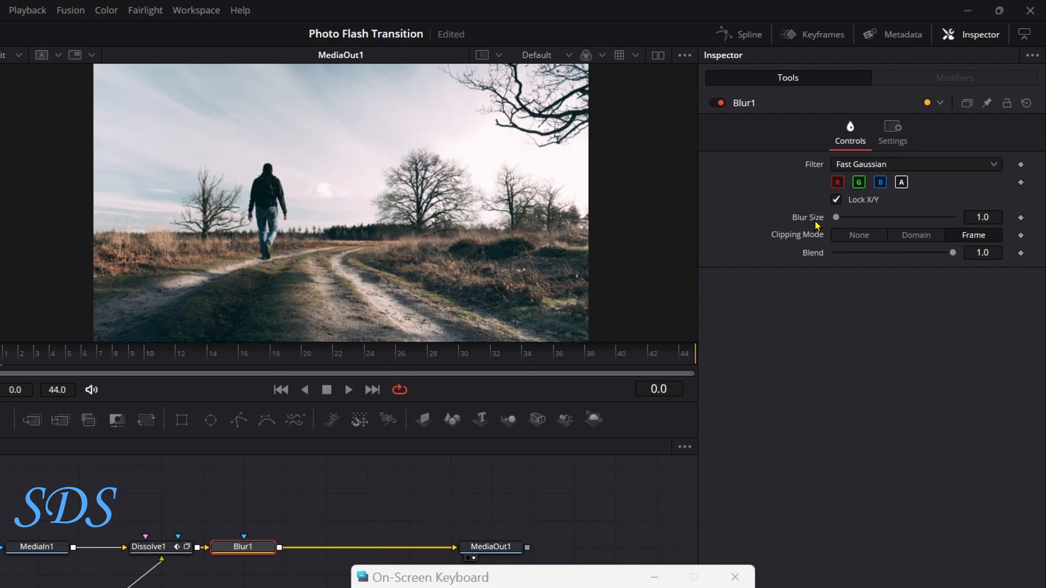
pyautogui.rightClick(818, 226)
pyautogui.moveTo(848, 277)
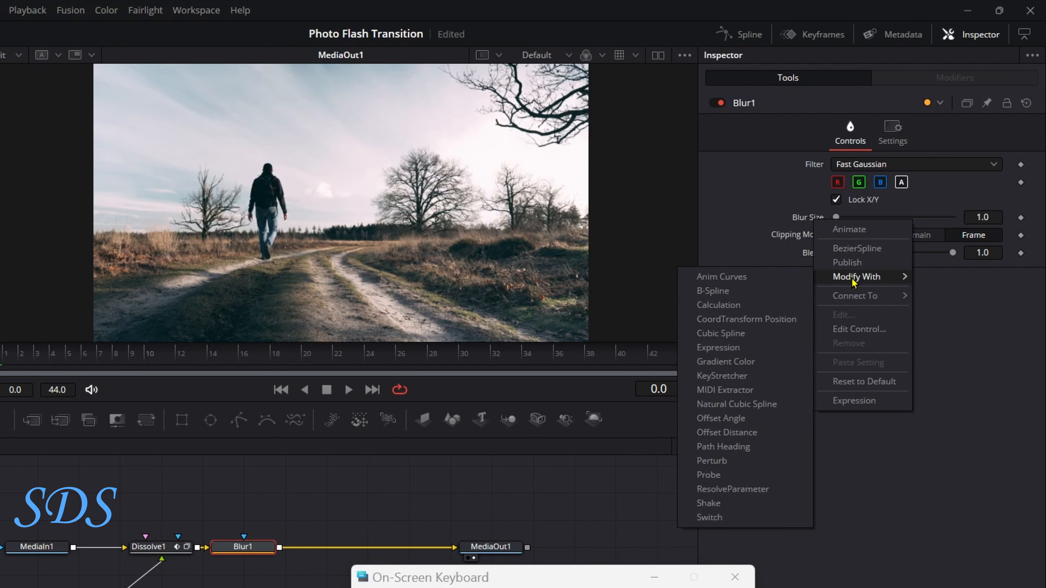
pyautogui.click(748, 280)
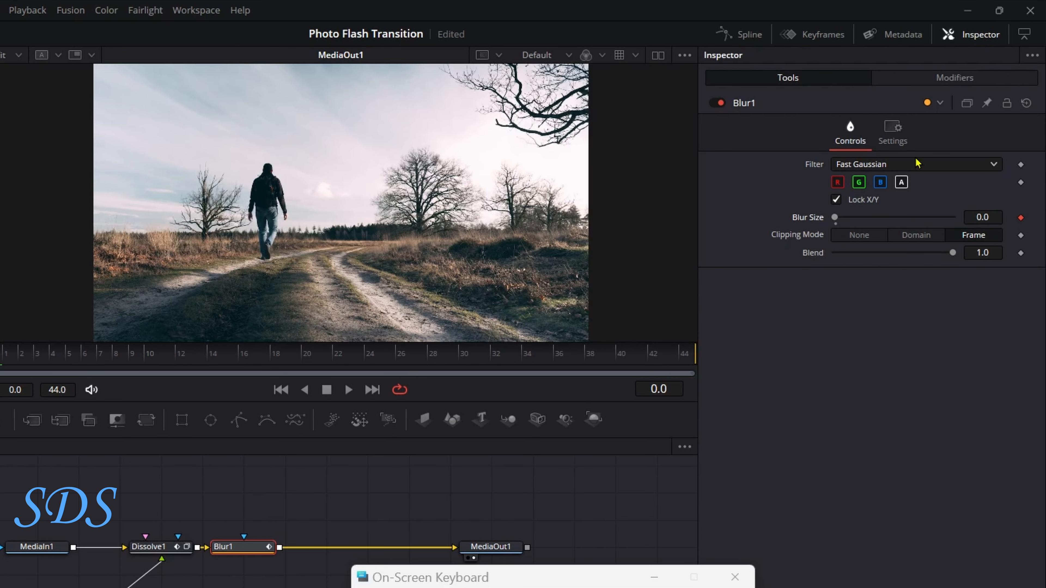
pyautogui.click(962, 79)
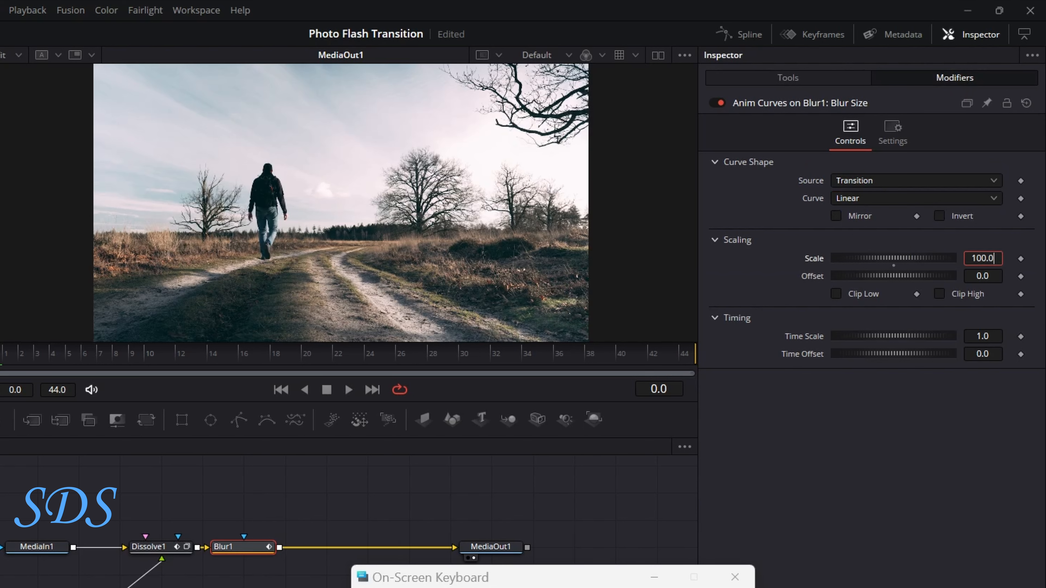
# Step: Set the blur curve's Scale to 45 and preview the blur at frame 27
pyautogui.press('BackSpace')
pyautogui.press('BackSpace')
pyautogui.press('BackSpace')
pyautogui.press('BackSpace')
pyautogui.press('BackSpace')
pyautogui.press('Tab')
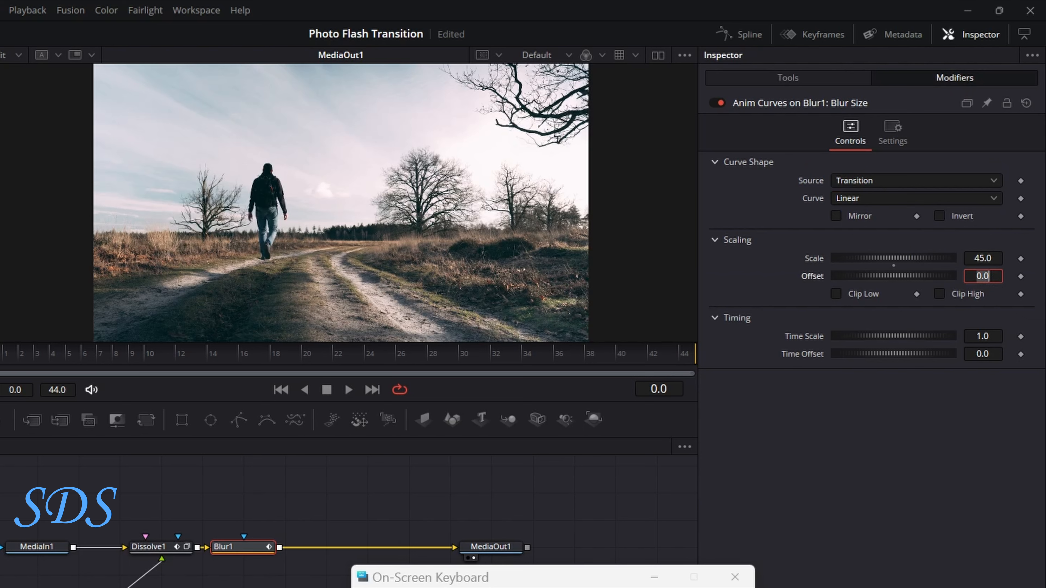
pyautogui.click(578, 508)
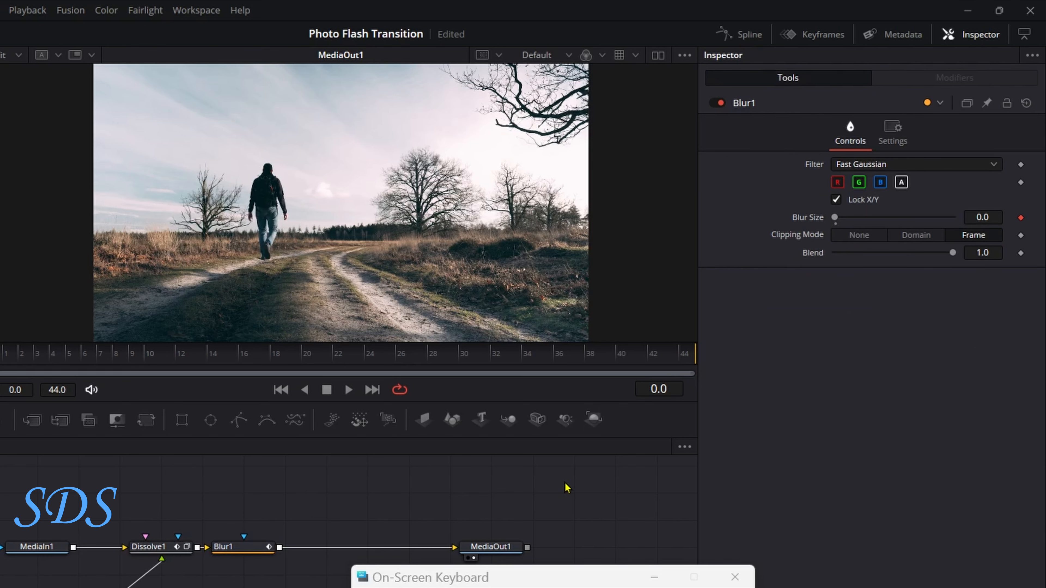
pyautogui.click(238, 551)
pyautogui.moveTo(16, 360); pyautogui.dragTo(412, 354)
# Step: Mirror the blur curve, check the start and frame 43, and save the project
pyautogui.click(946, 85)
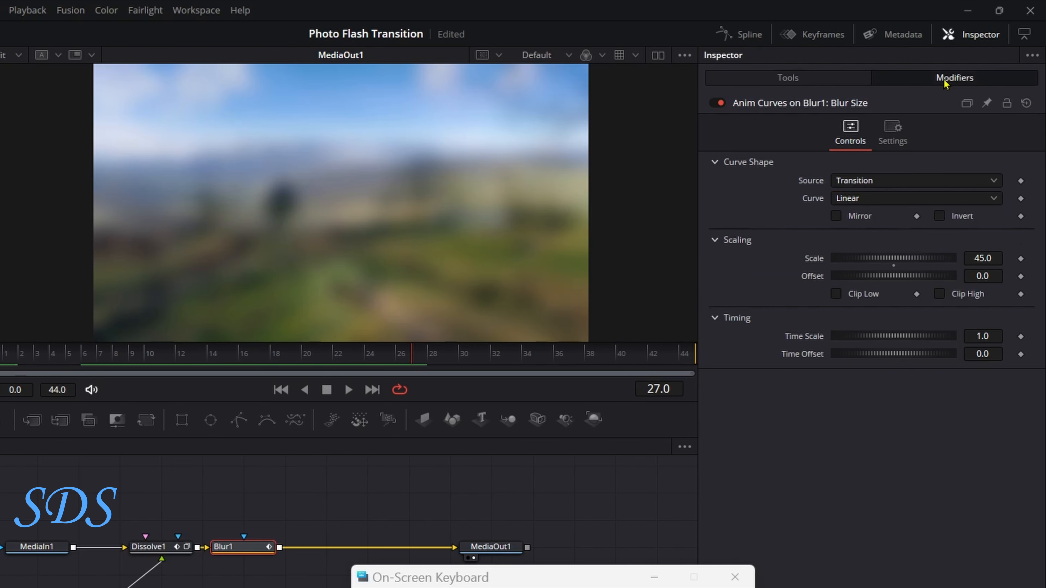
pyautogui.click(836, 216)
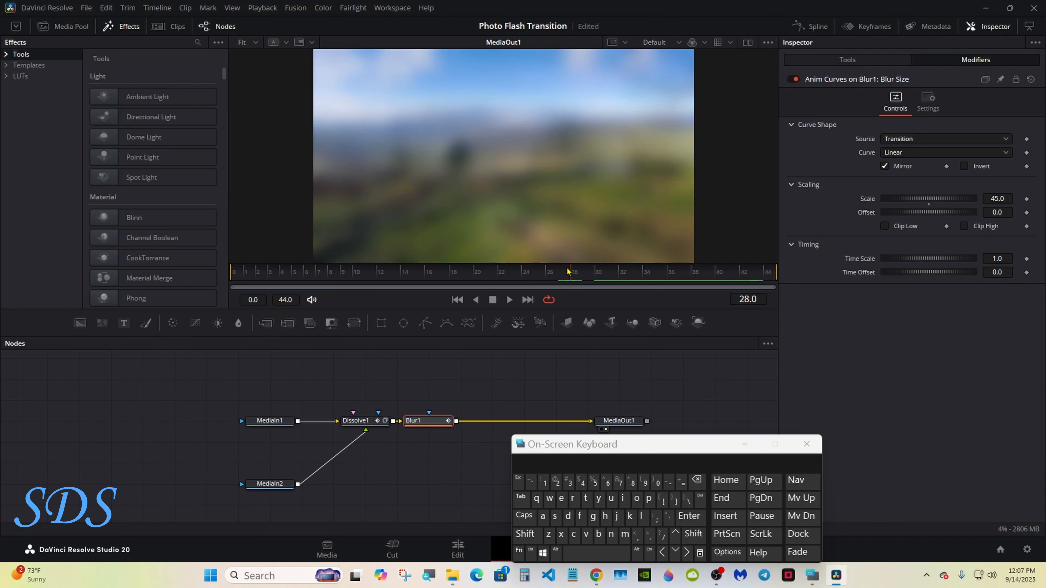
pyautogui.click(25, 354)
pyautogui.moveTo(260, 272); pyautogui.dragTo(758, 274)
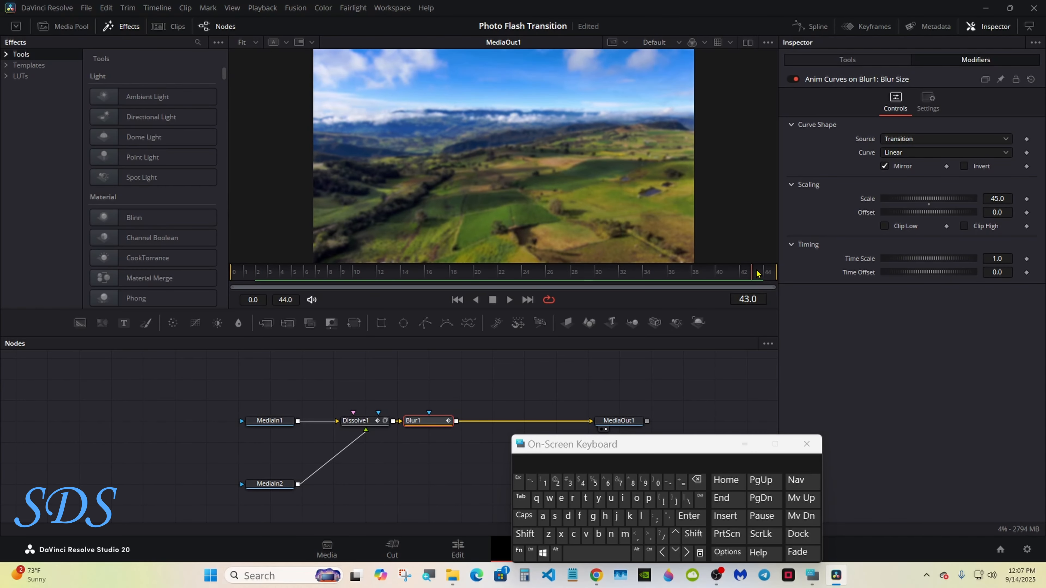
pyautogui.hotkey('ctrl', 's')
# Step: Insert a Merge1 node after Blur1
pyautogui.click(266, 322)
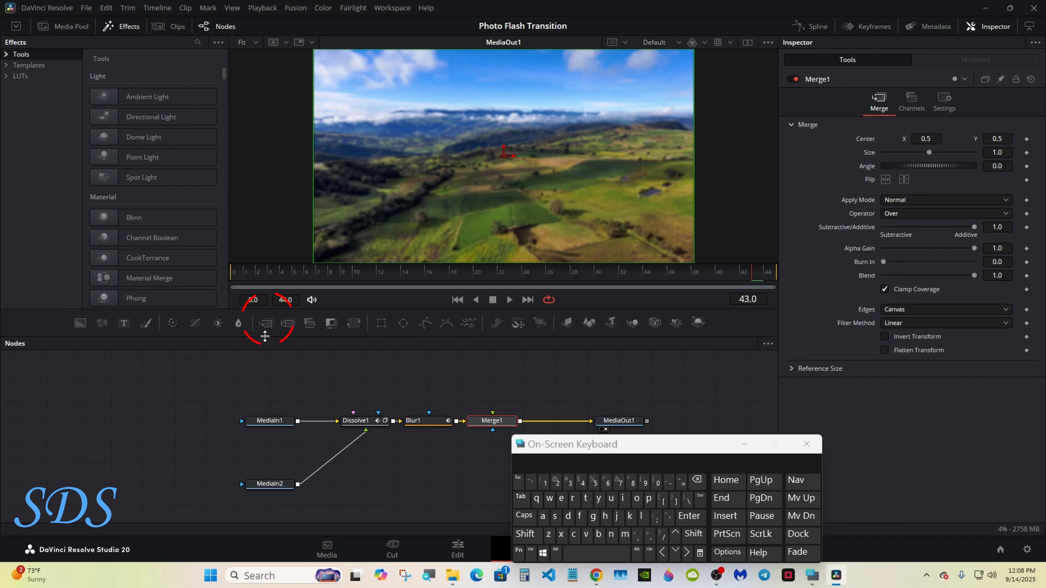
pyautogui.moveTo(564, 444); pyautogui.dragTo(736, 444)
pyautogui.click(490, 357)
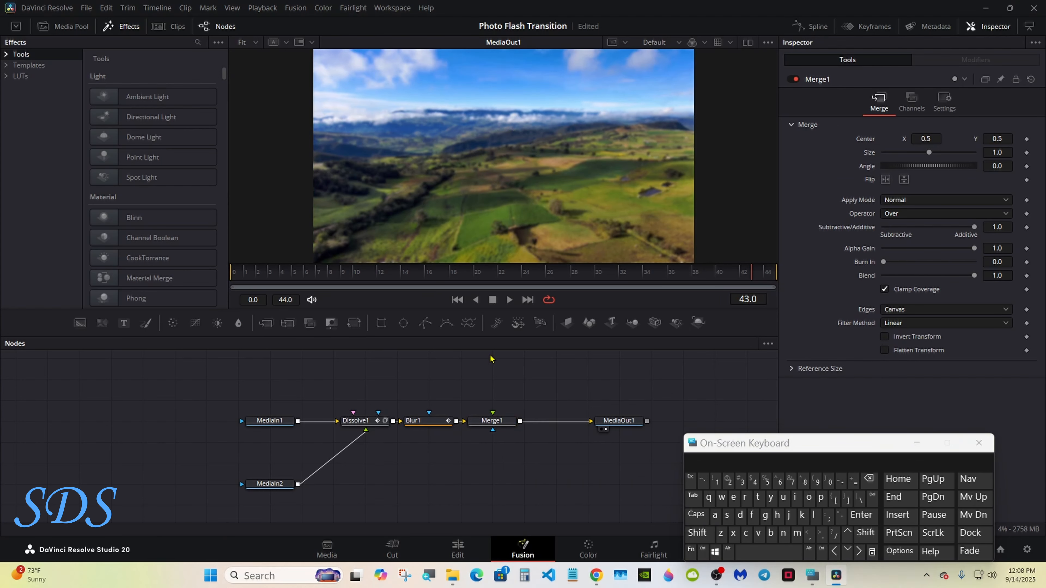
pyautogui.click(697, 532)
pyautogui.click(761, 554)
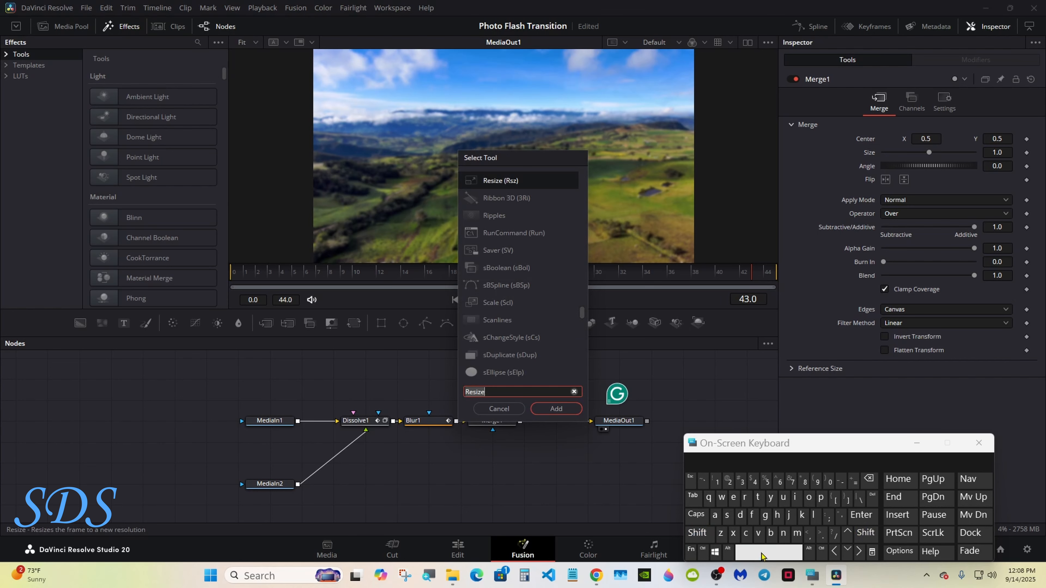
# Step: Add a Loader with Picture.png feeding Merge1, putting the portrait over the transition
pyautogui.write('Loader')
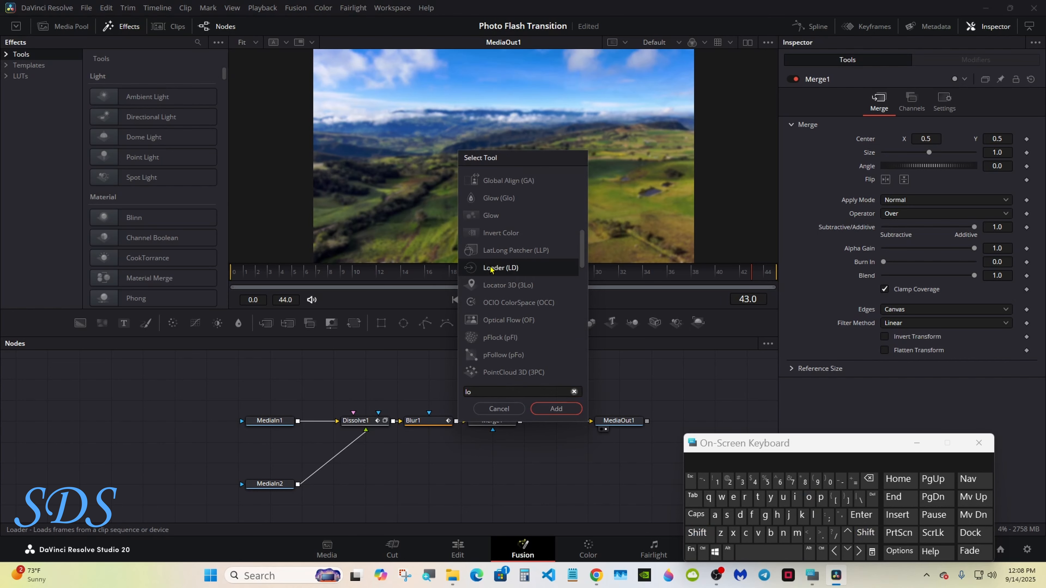
pyautogui.click(552, 410)
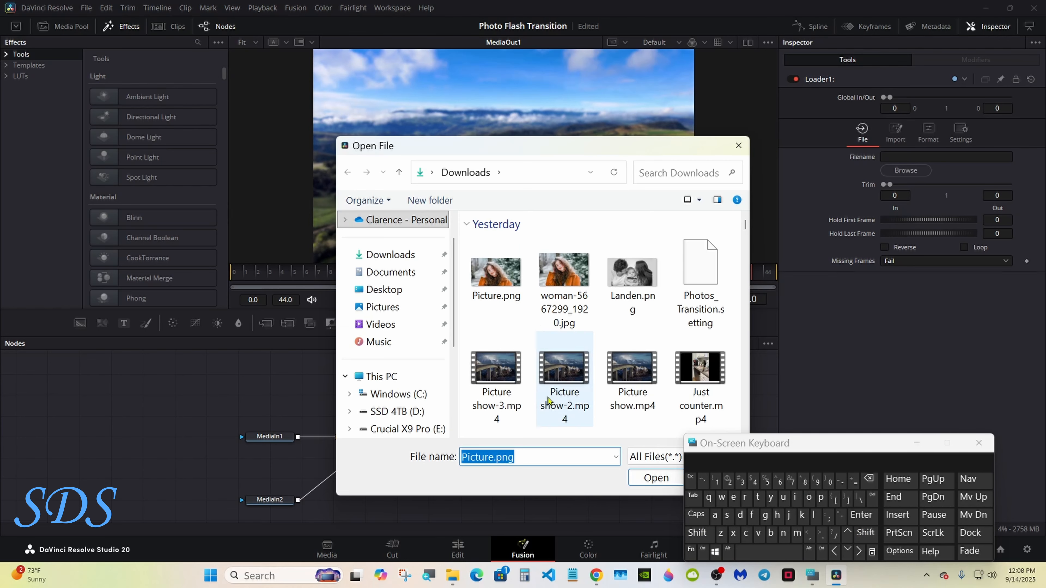
pyautogui.doubleClick(506, 270)
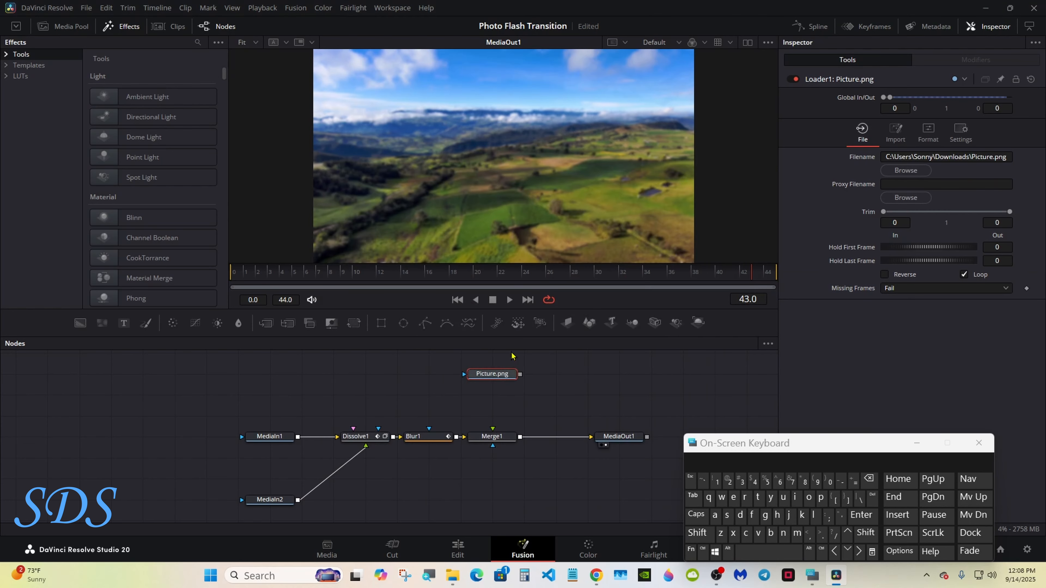
pyautogui.click(496, 438)
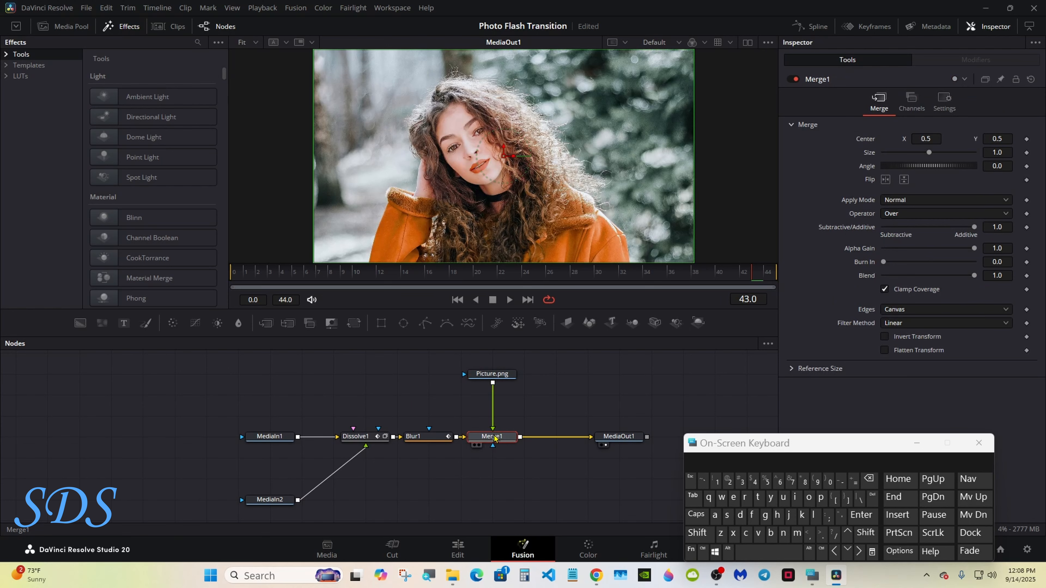
pyautogui.click(492, 378)
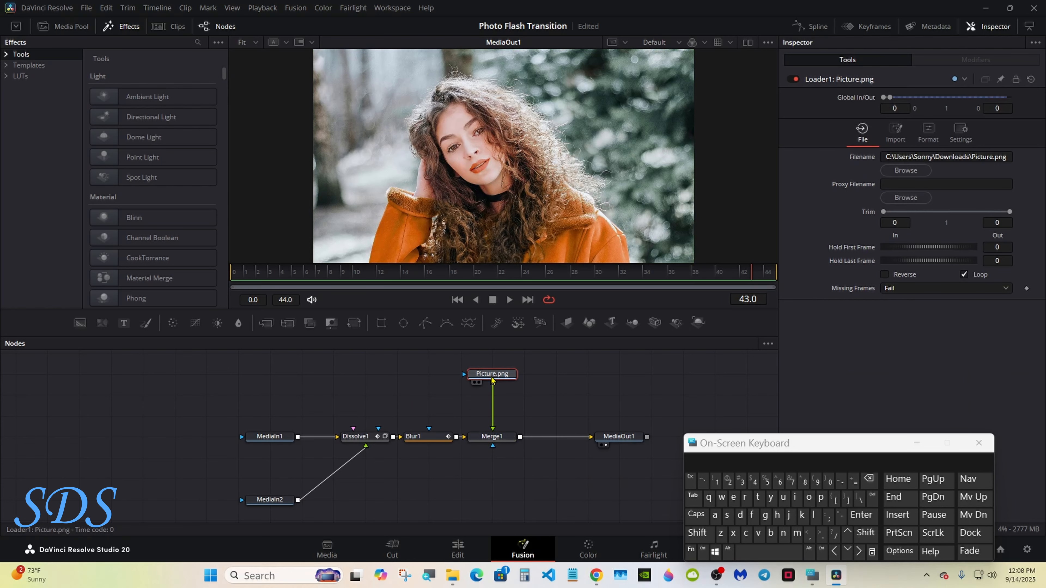
# Step: Add Resize1 with Auto Resolution after Picture.png, then a Transform1 node
pyautogui.click(697, 532)
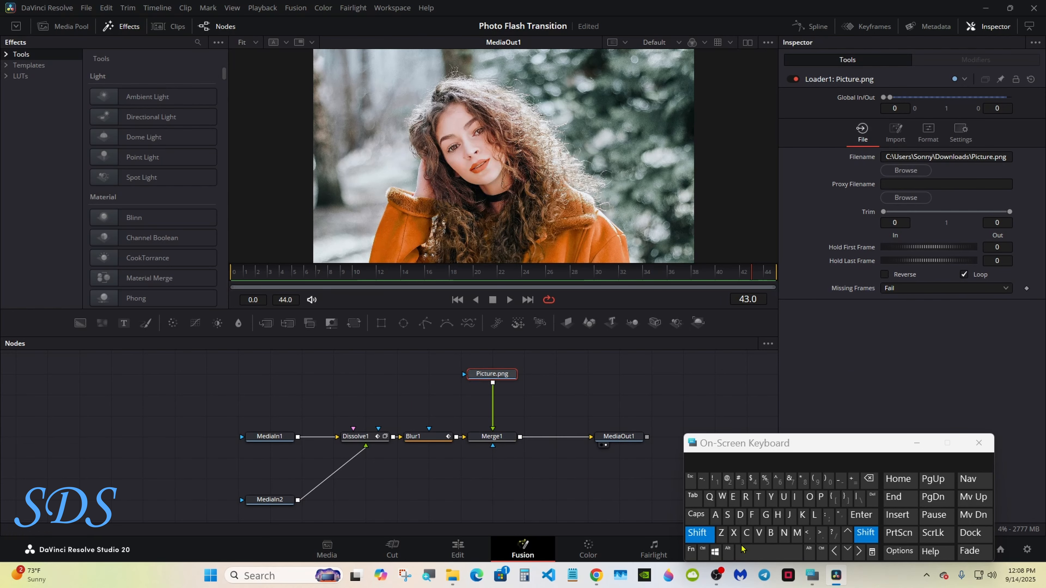
pyautogui.click(750, 552)
pyautogui.click(745, 498)
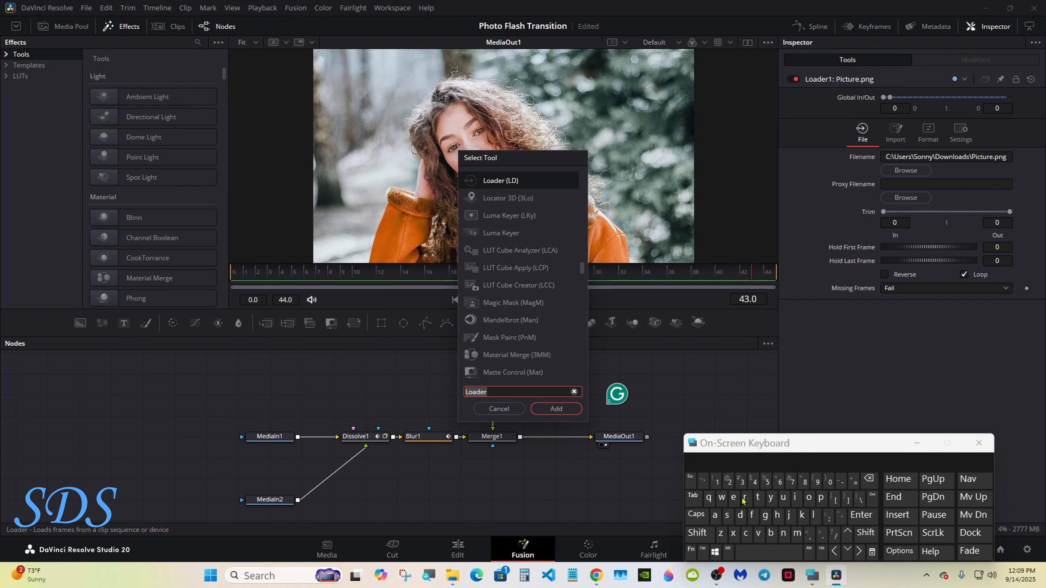
pyautogui.click(734, 497)
pyautogui.click(728, 514)
pyautogui.click(492, 218)
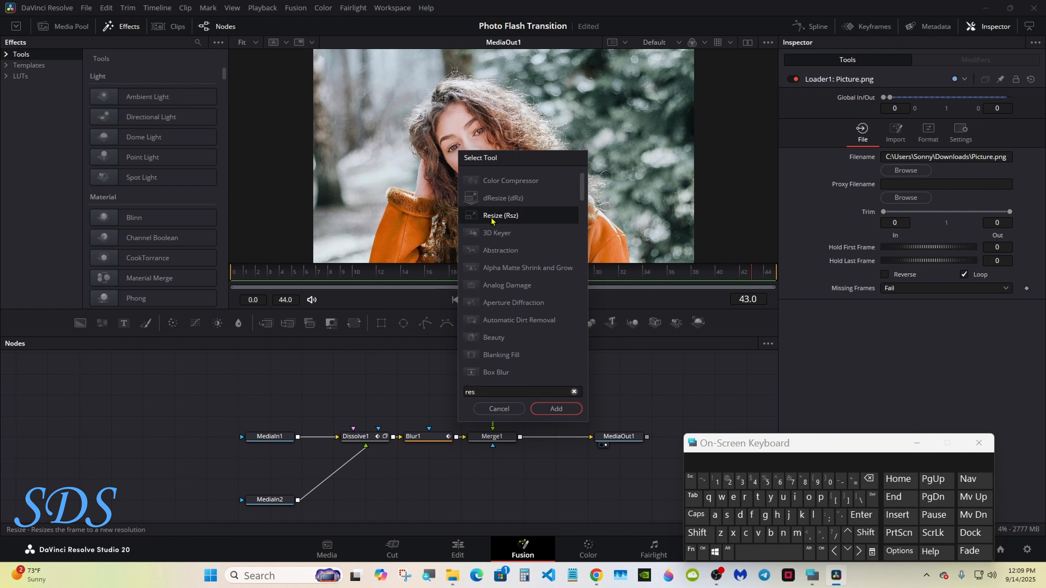
pyautogui.click(547, 411)
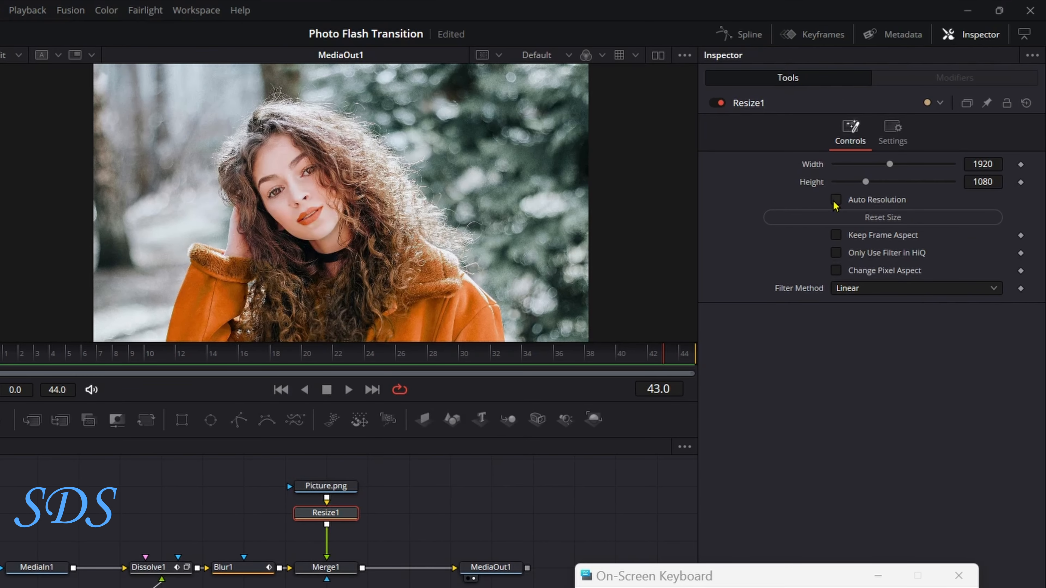
pyautogui.click(835, 200)
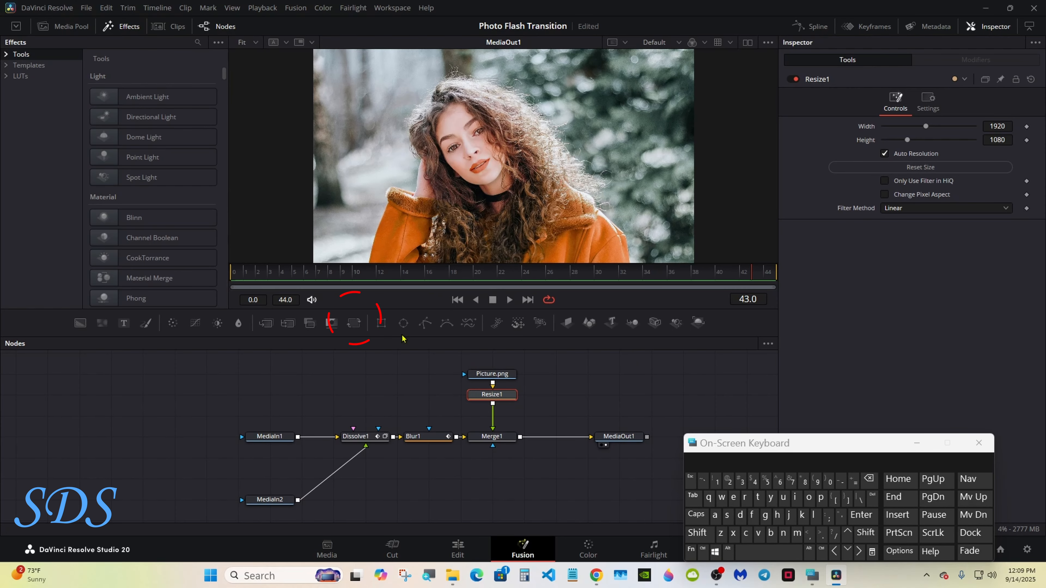
pyautogui.click(355, 324)
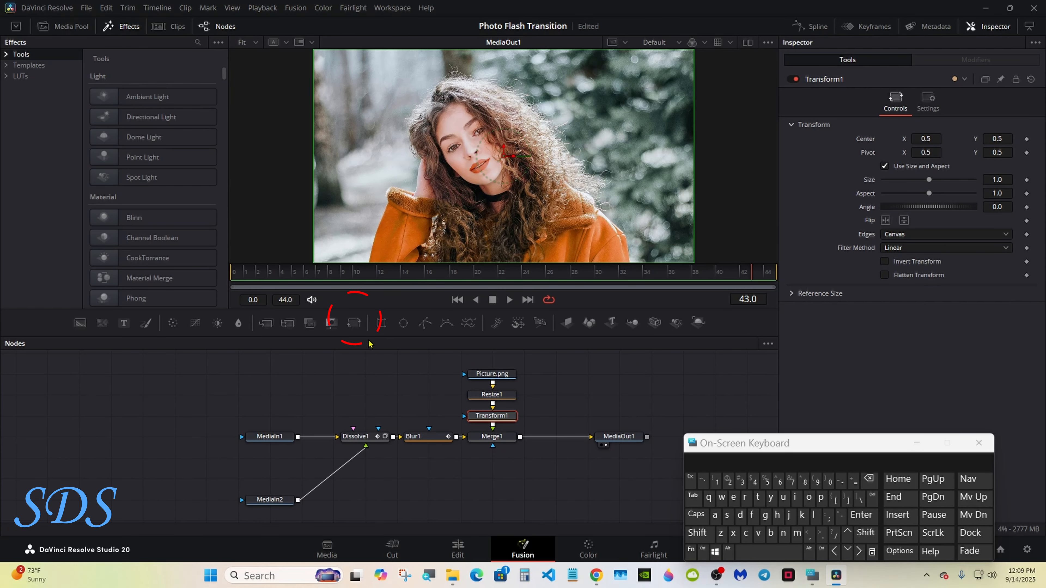
# Step: Mask Merge1 with Ellipse1, link its Width to Height by expression at 0.371, and save
pyautogui.moveTo(405, 329); pyautogui.dragTo(493, 445)
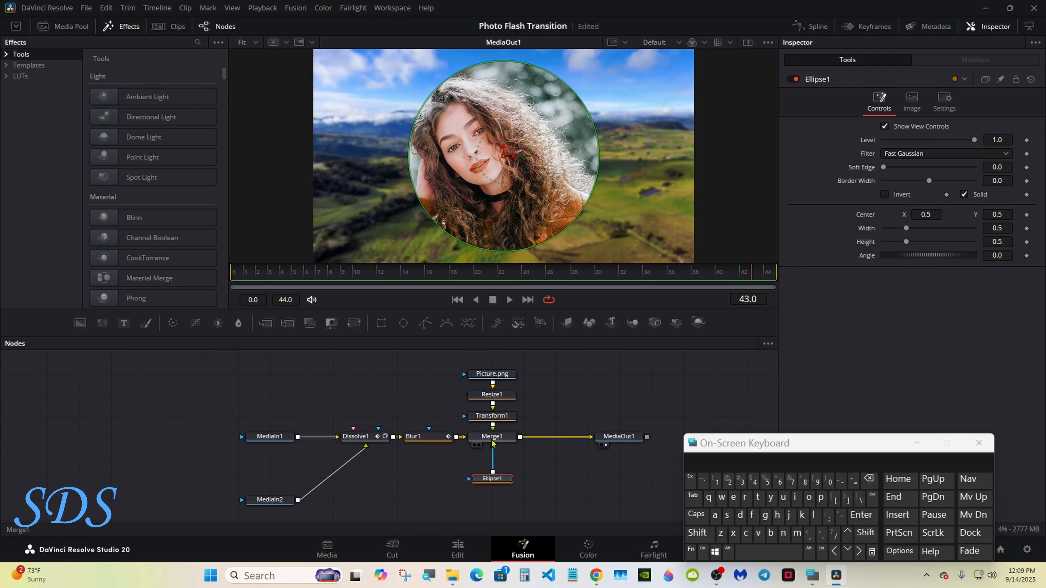
pyautogui.moveTo(741, 445); pyautogui.dragTo(535, 430)
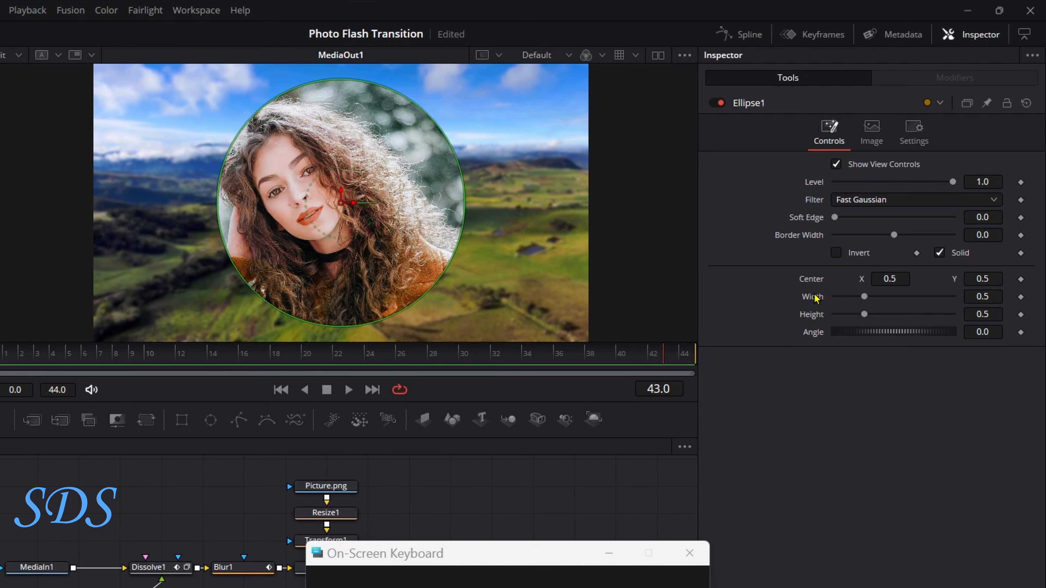
pyautogui.rightClick(815, 297)
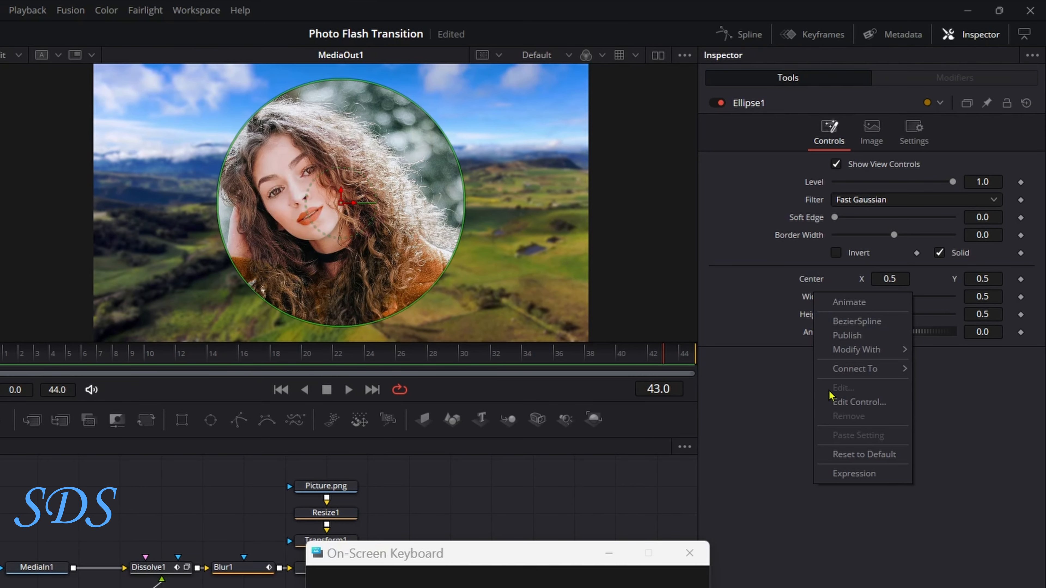
pyautogui.click(854, 474)
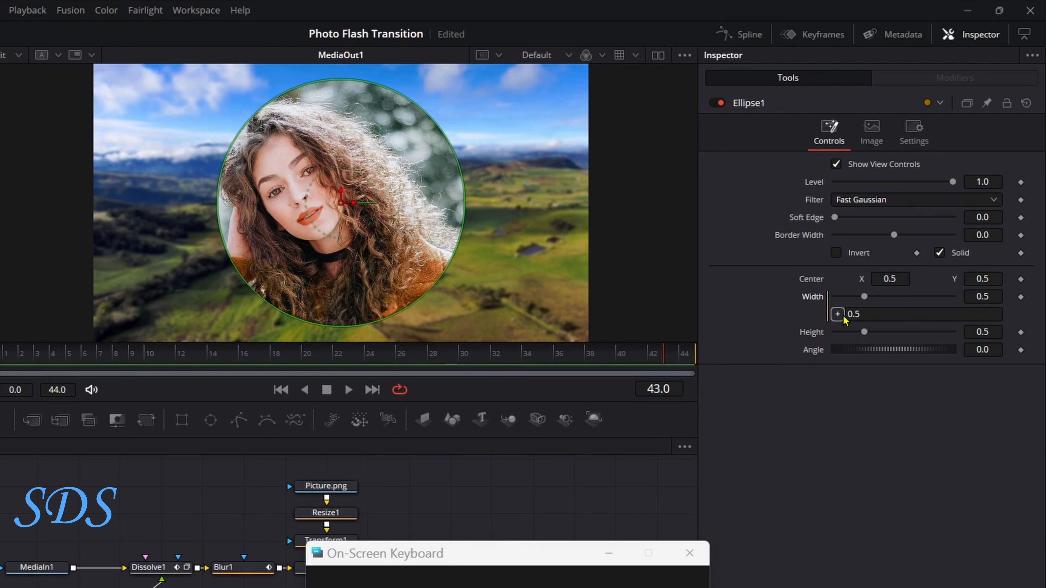
pyautogui.moveTo(842, 319); pyautogui.dragTo(853, 338)
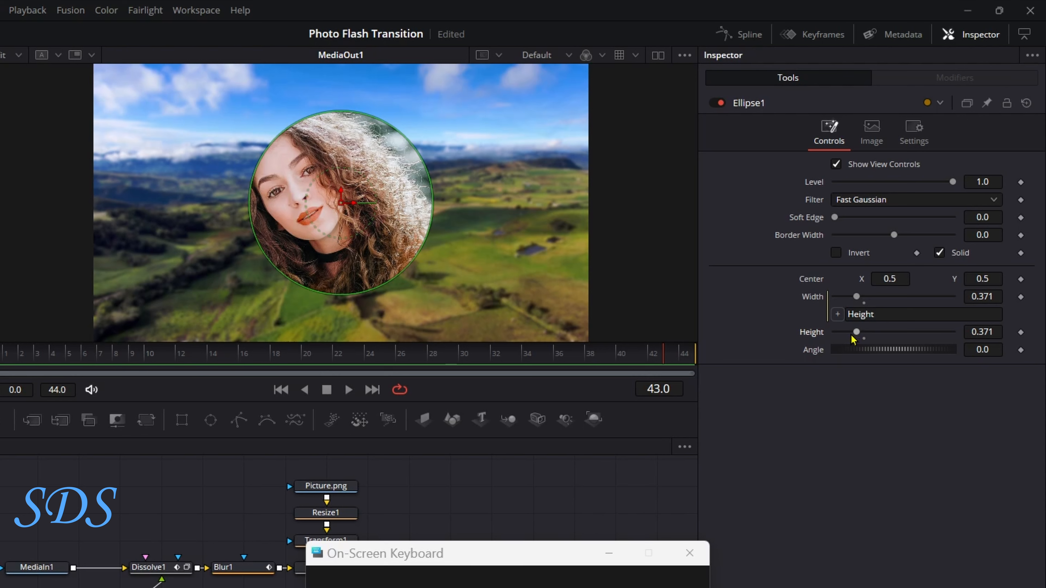
pyautogui.hotkey('ctrl', 's')
# Step: Drive Ellipse1's Height with an Anim Curves modifier
pyautogui.rightClick(814, 334)
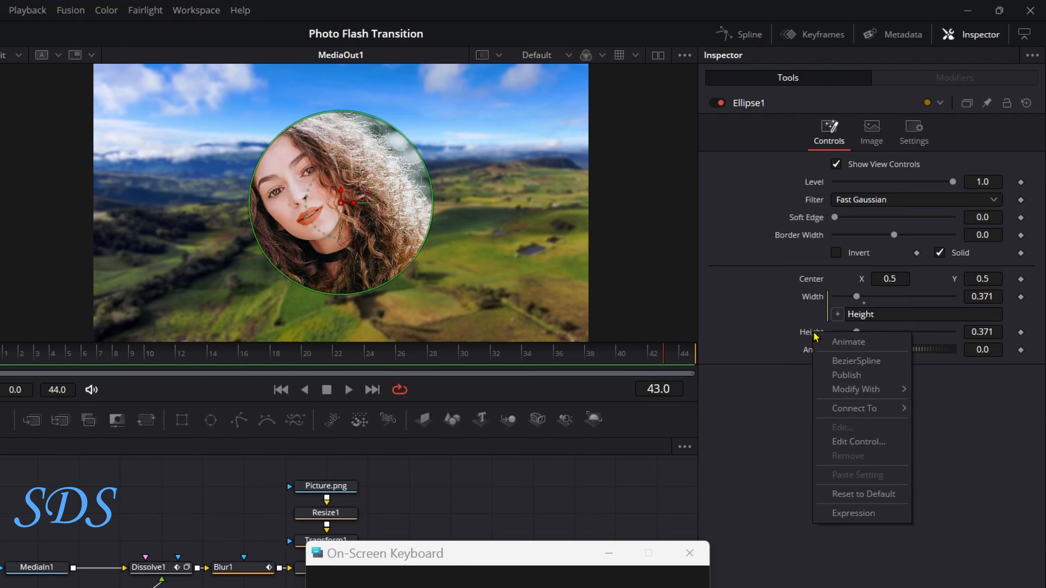
pyautogui.moveTo(855, 395)
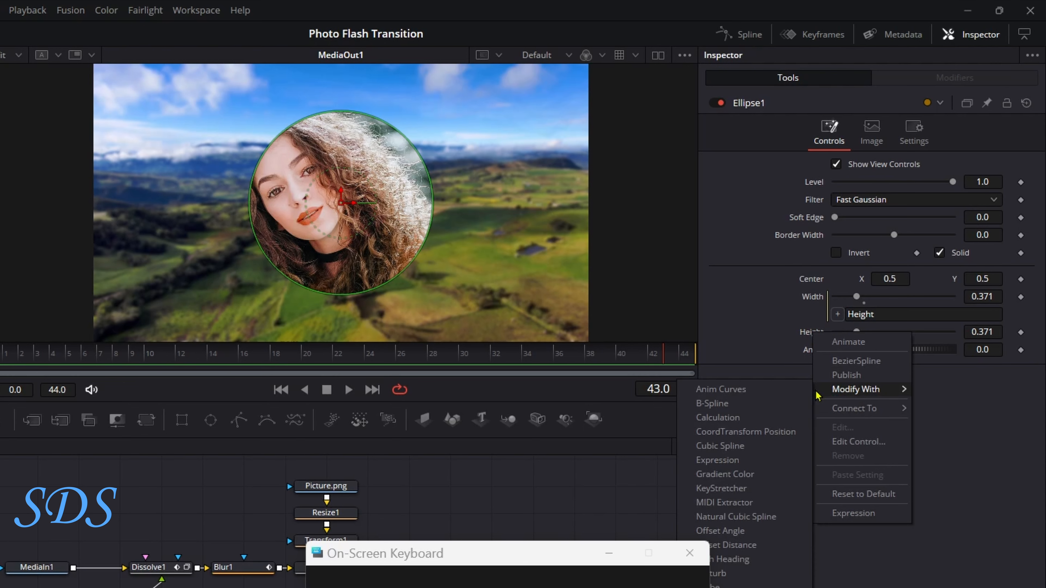
pyautogui.click(784, 393)
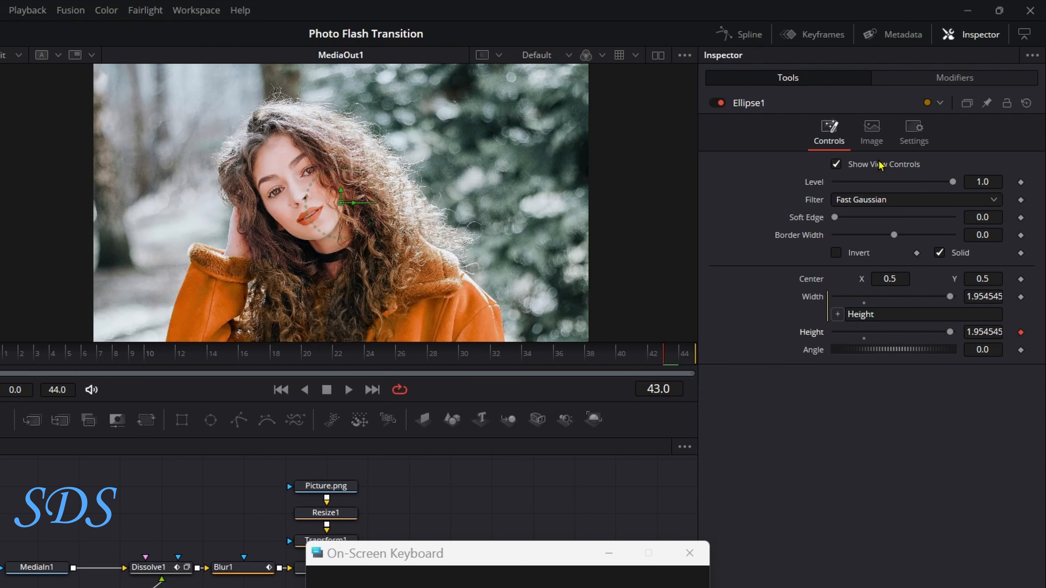
pyautogui.click(950, 86)
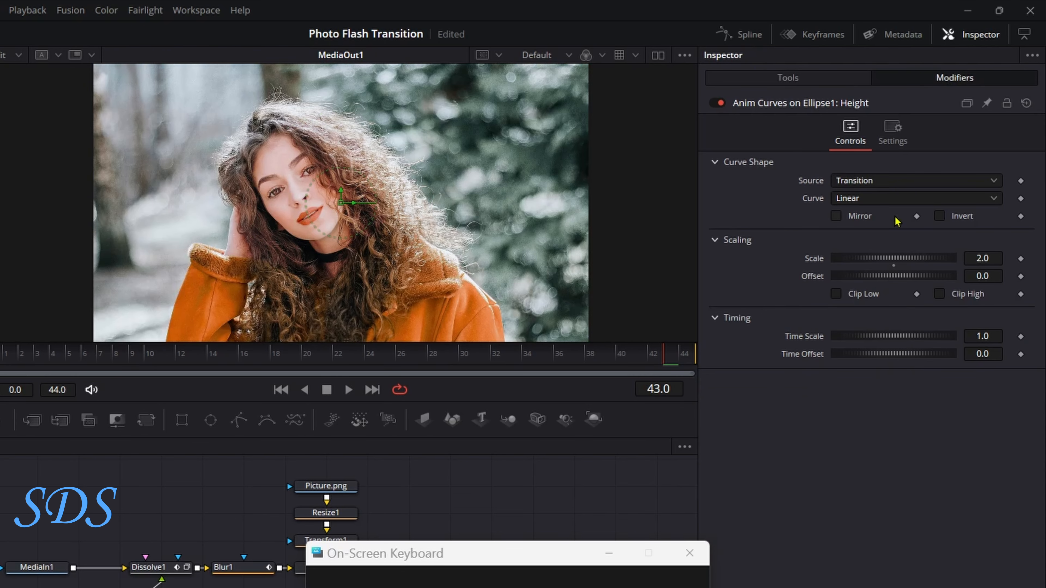
# Step: Set the Height curve's Scale to 0.45 and turn on Mirror
pyautogui.moveTo(896, 260); pyautogui.dragTo(850, 259)
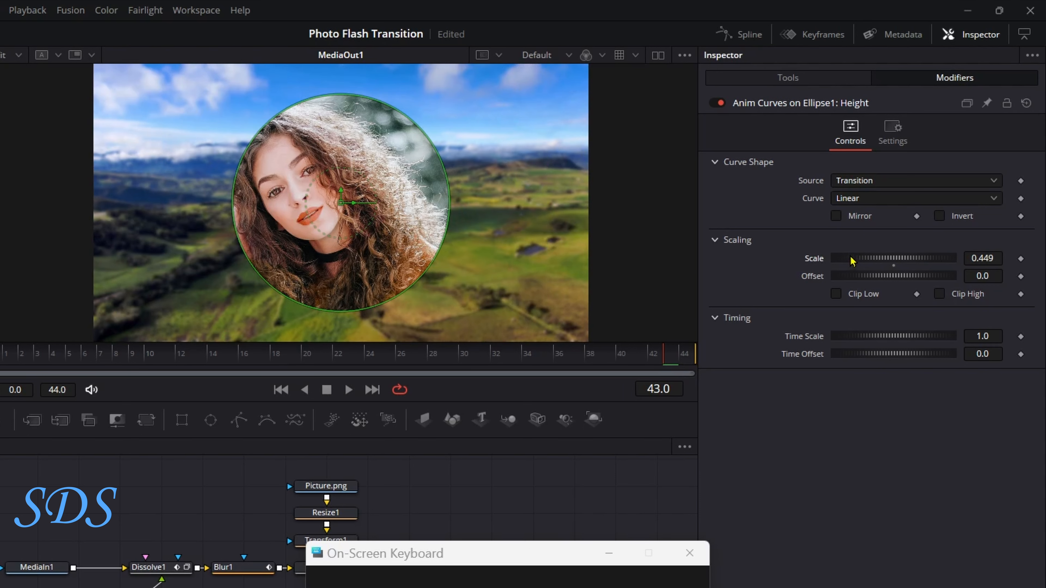
pyautogui.click(999, 256)
pyautogui.press('BackSpace')
pyautogui.press('BackSpace')
pyautogui.write('5')
pyautogui.press('Tab')
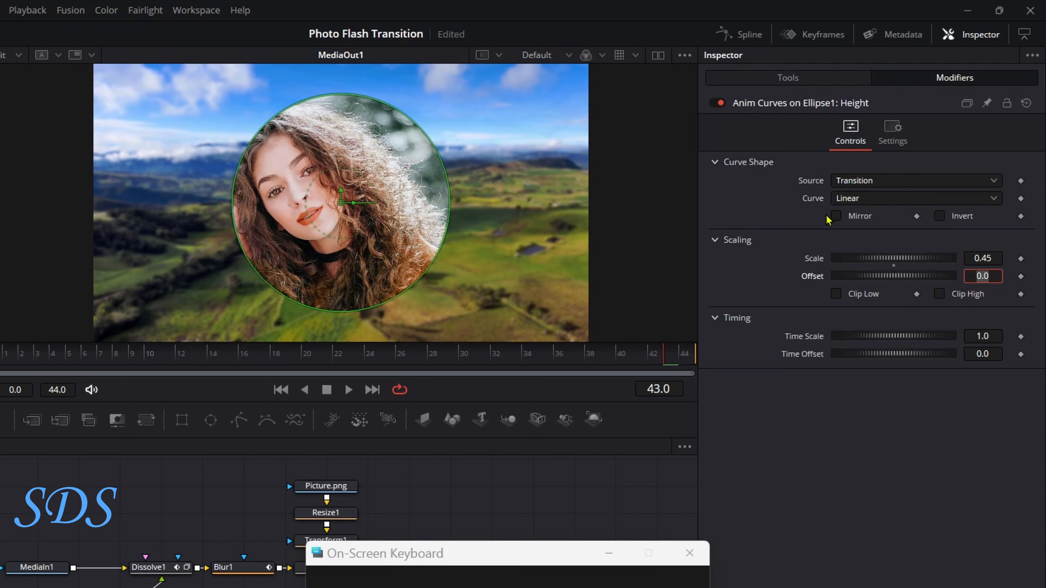
pyautogui.moveTo(105, 362); pyautogui.dragTo(695, 356)
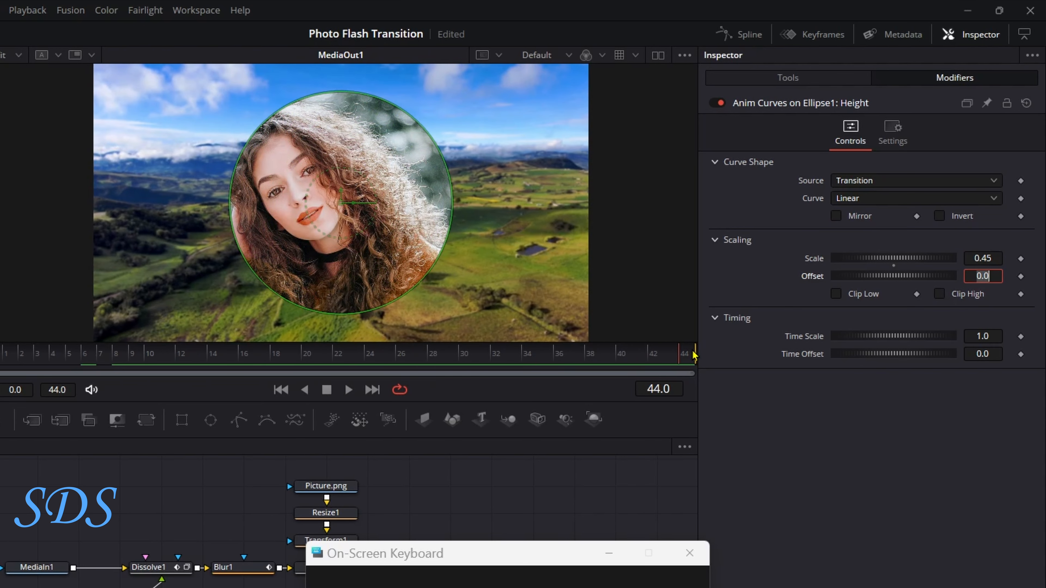
pyautogui.click(836, 216)
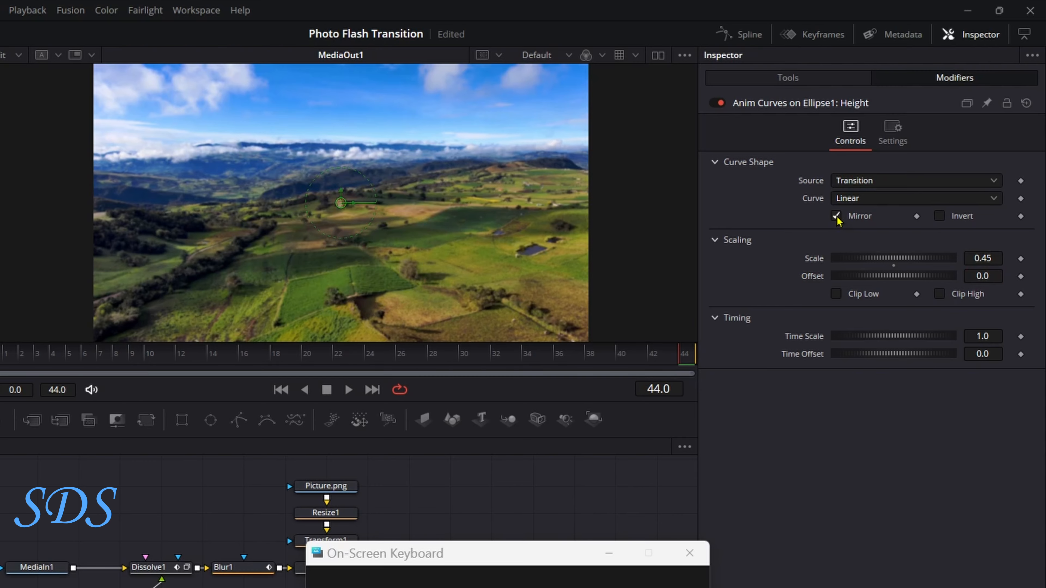
# Step: Scrub to frame 26 to preview the enlarged portrait circle
pyautogui.click(425, 355)
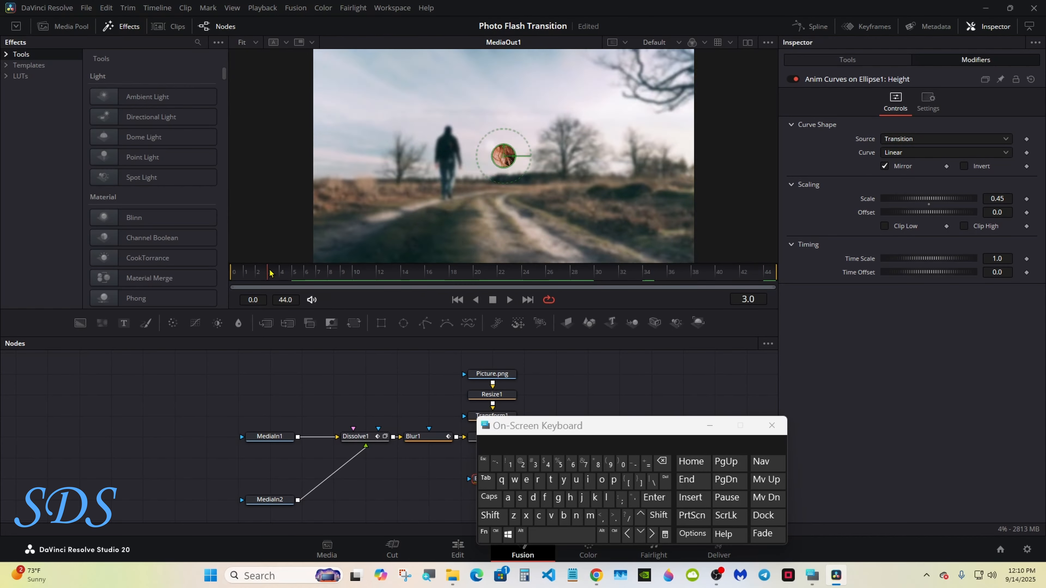
pyautogui.moveTo(270, 273); pyautogui.dragTo(550, 280)
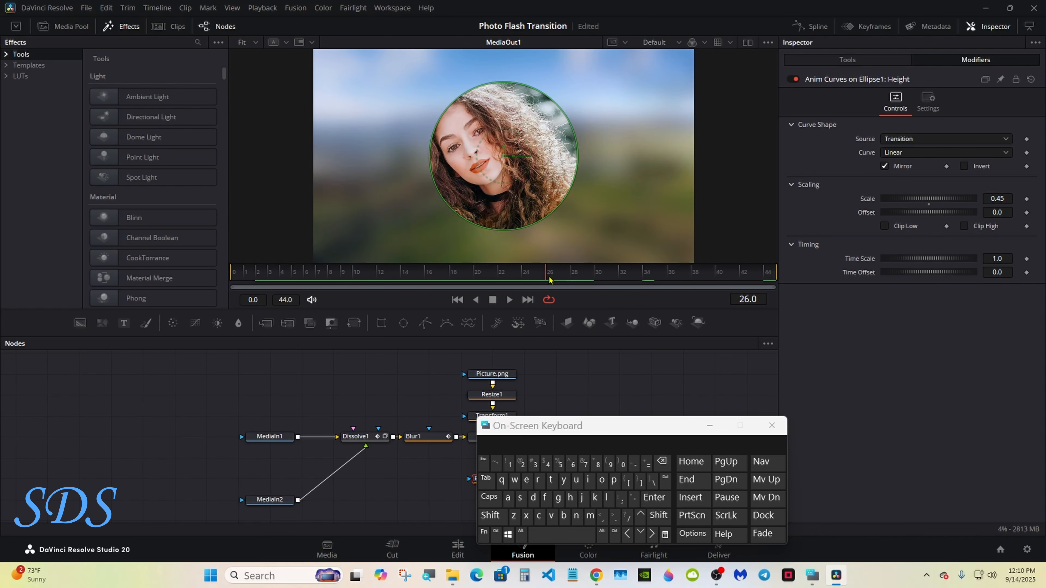
pyautogui.moveTo(606, 427); pyautogui.dragTo(406, 433)
# Step: Show the Height(AnimCurves) curve fitted in the Spline editor and play it back
pyautogui.click(810, 26)
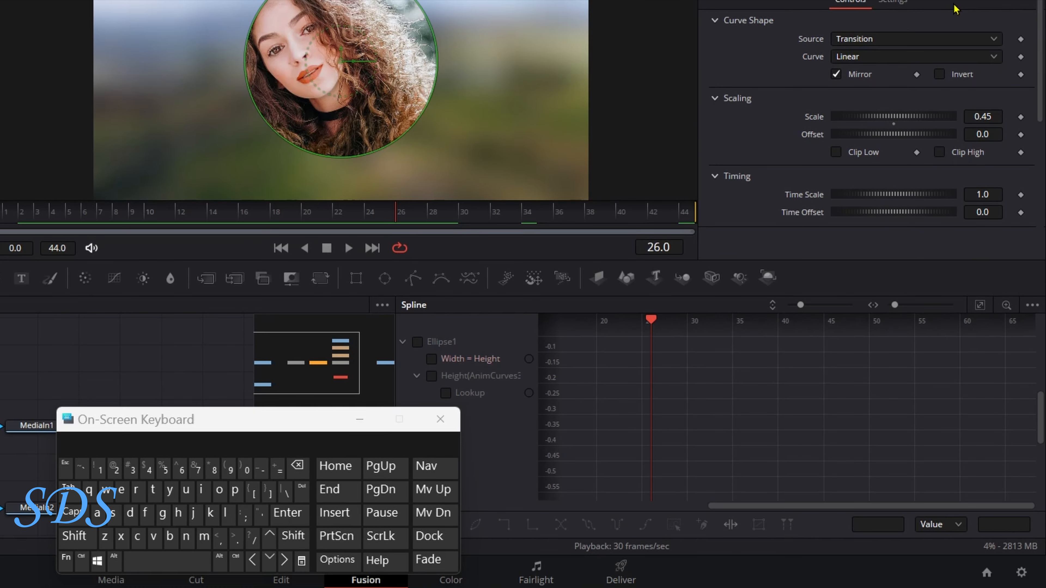
pyautogui.click(431, 375)
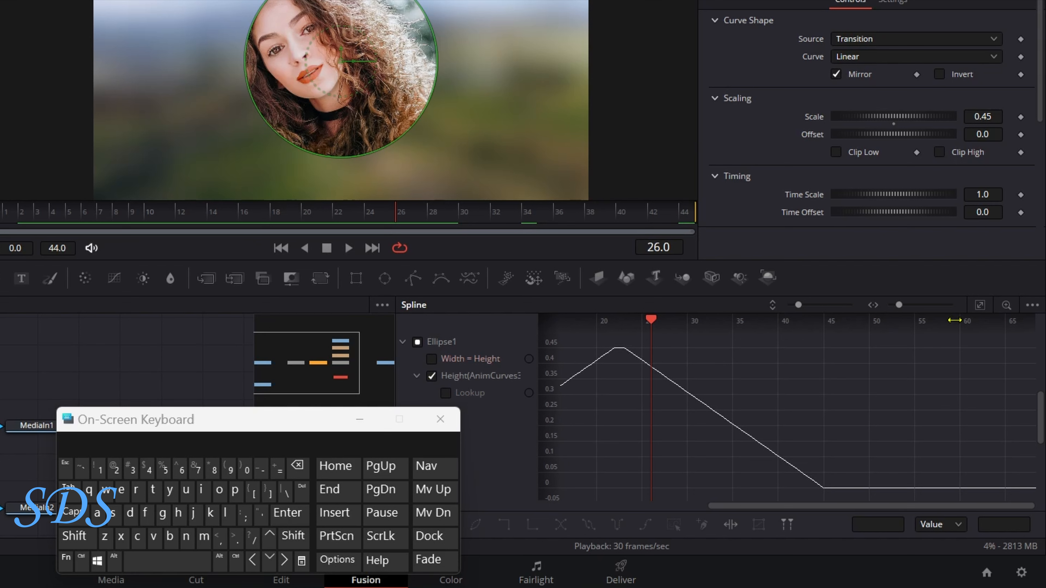
pyautogui.click(980, 306)
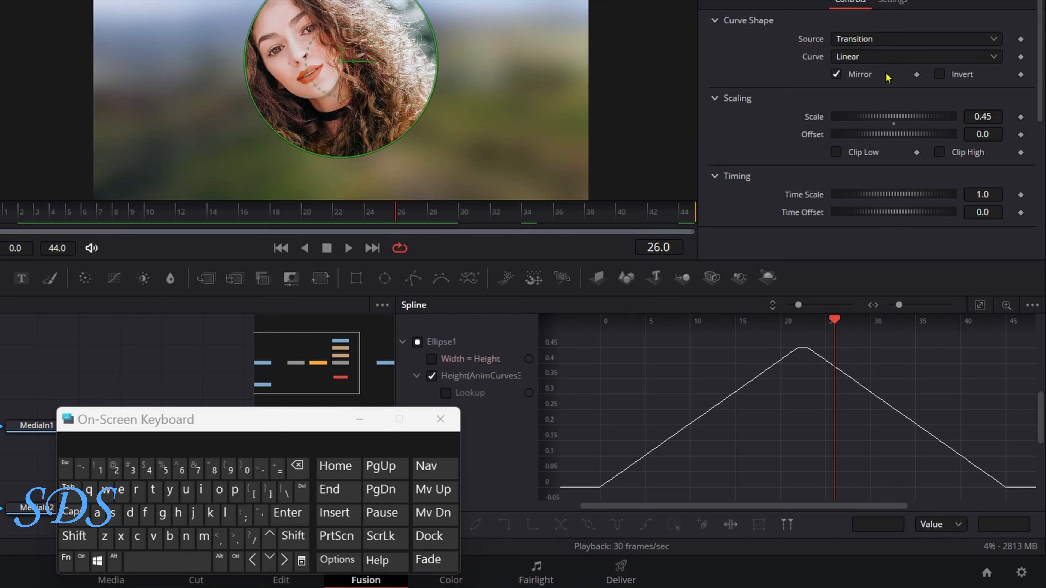
pyautogui.click(349, 248)
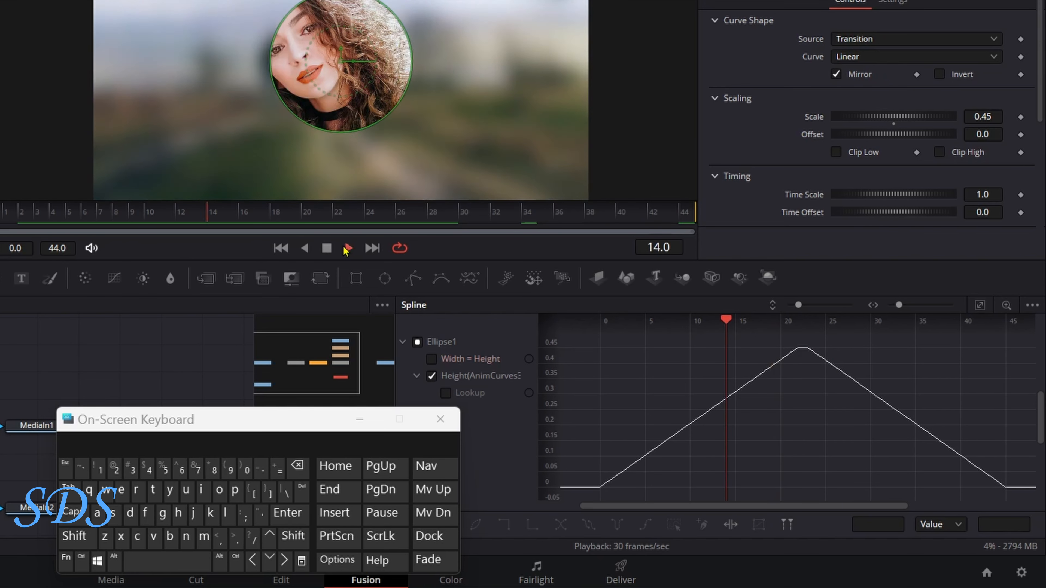
pyautogui.click(326, 249)
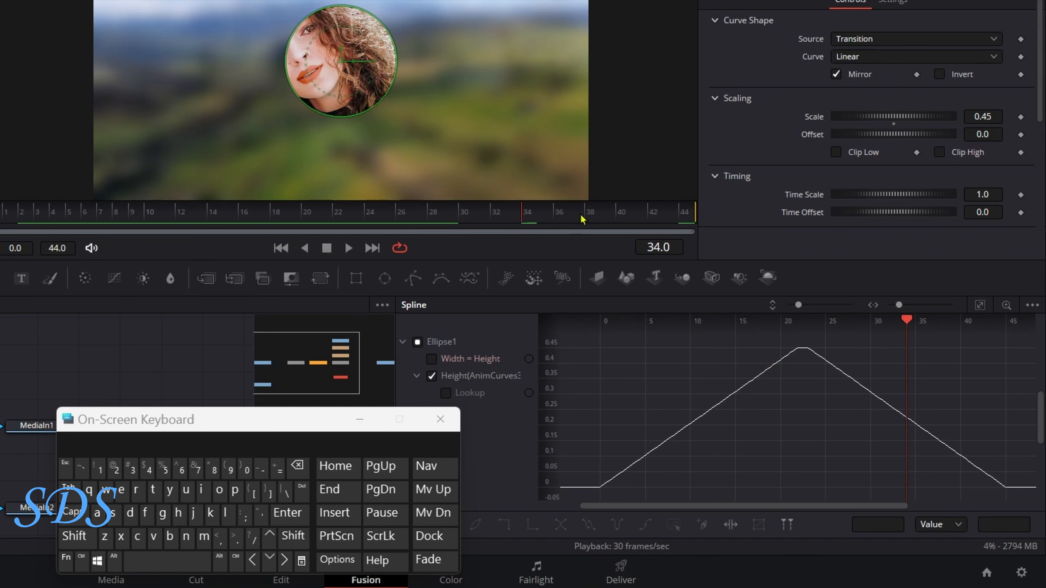
# Step: Switch the Height curve to Easing, with Sine for both ease-in and ease-out
pyautogui.click(860, 60)
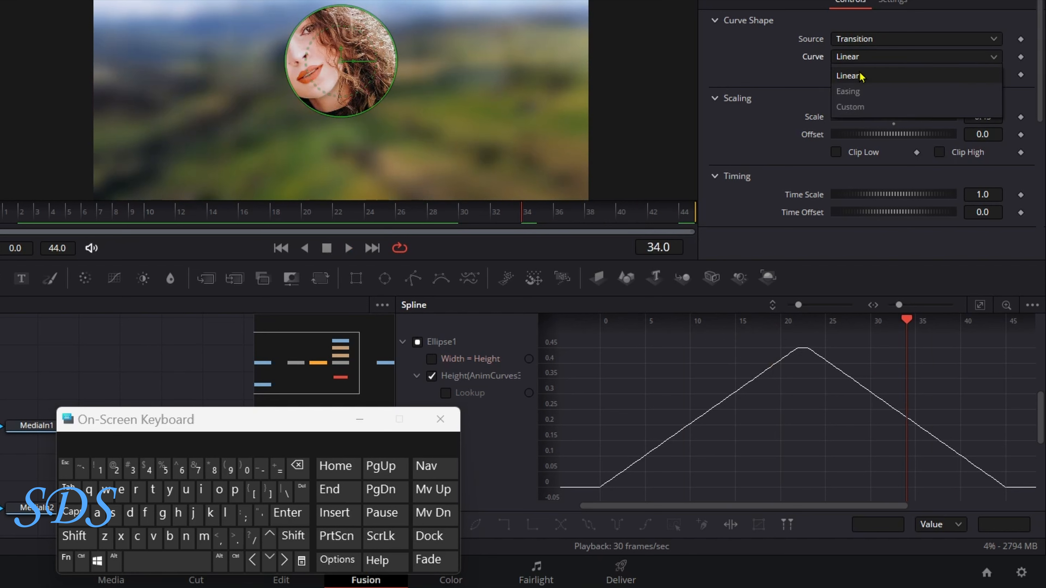
pyautogui.click(863, 92)
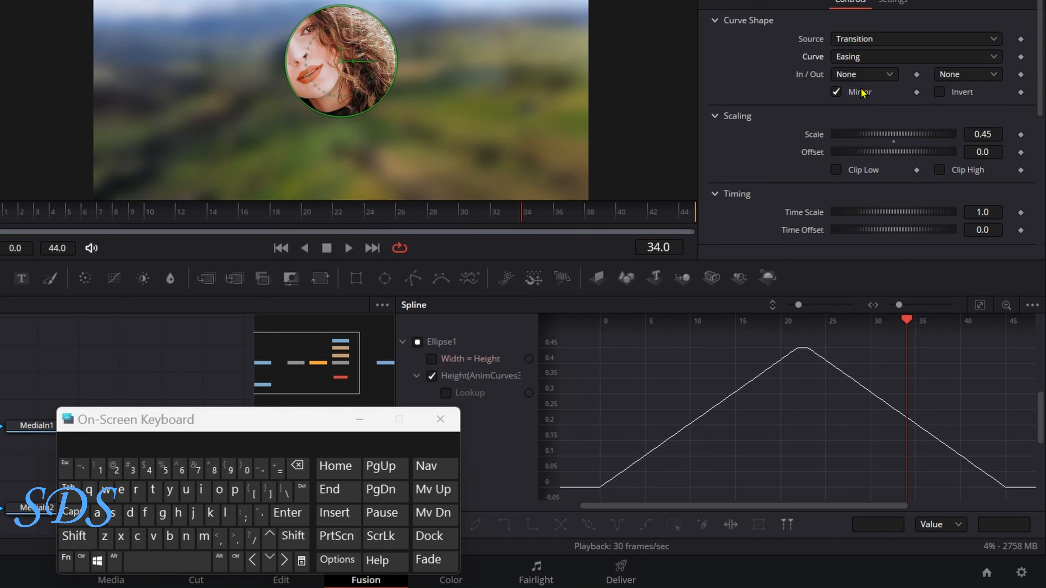
pyautogui.click(878, 79)
pyautogui.click(875, 110)
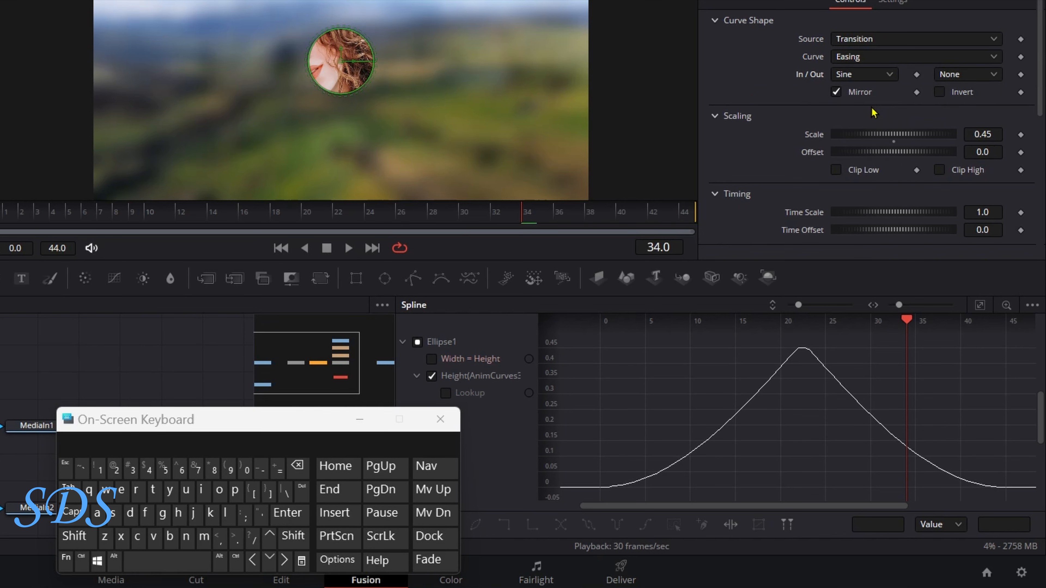
pyautogui.click(965, 76)
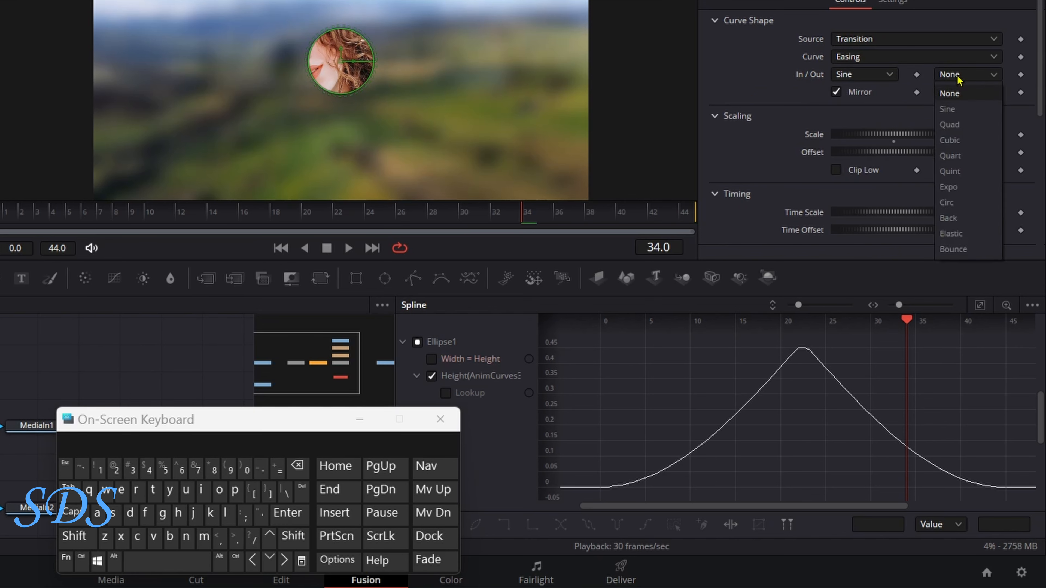
pyautogui.click(955, 106)
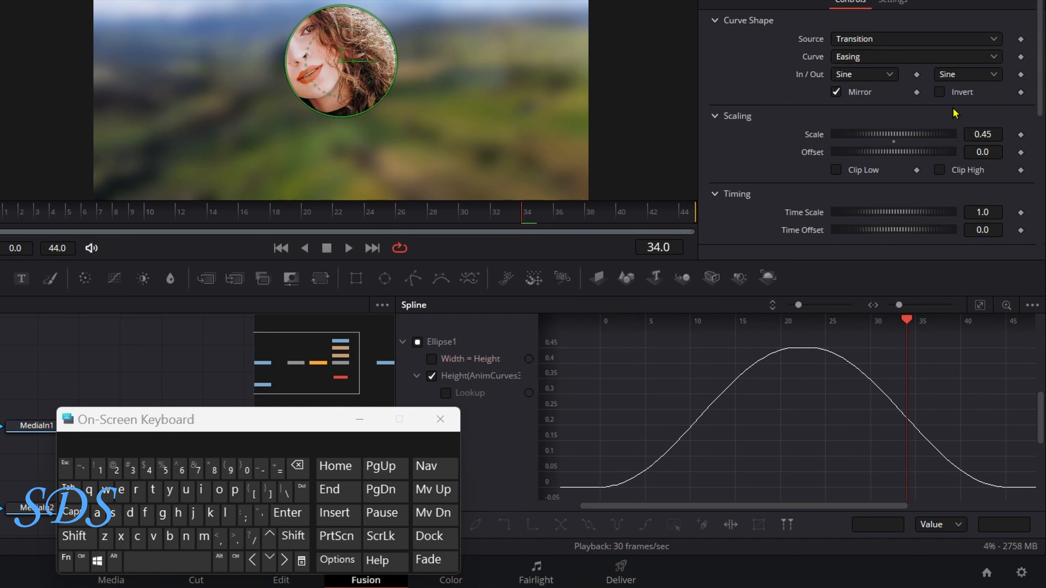
# Step: Preview the animation, then set both the Height ease-in and ease-out to Elastic
pyautogui.click(348, 248)
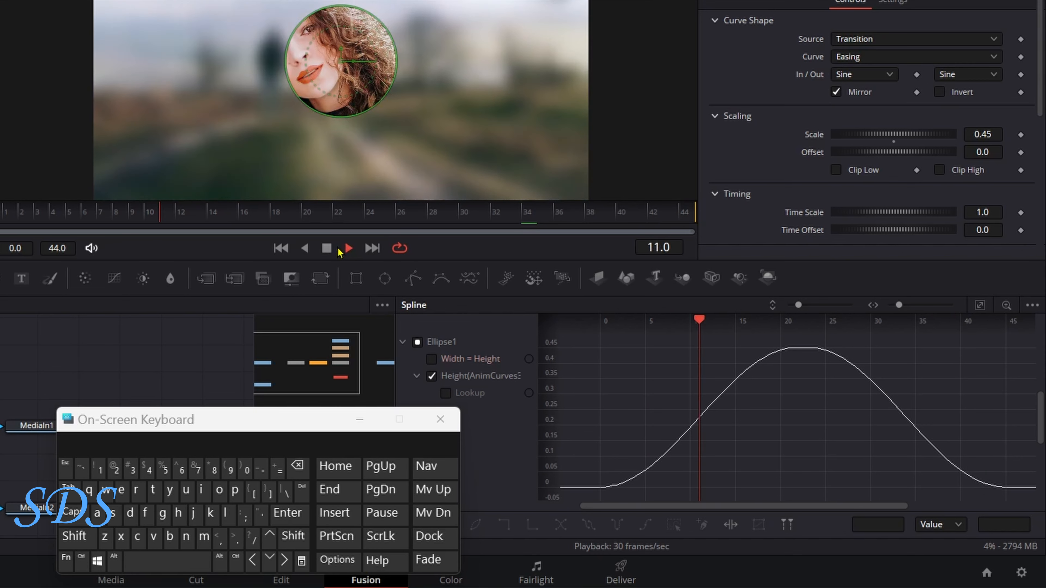
pyautogui.click(327, 249)
pyautogui.click(849, 76)
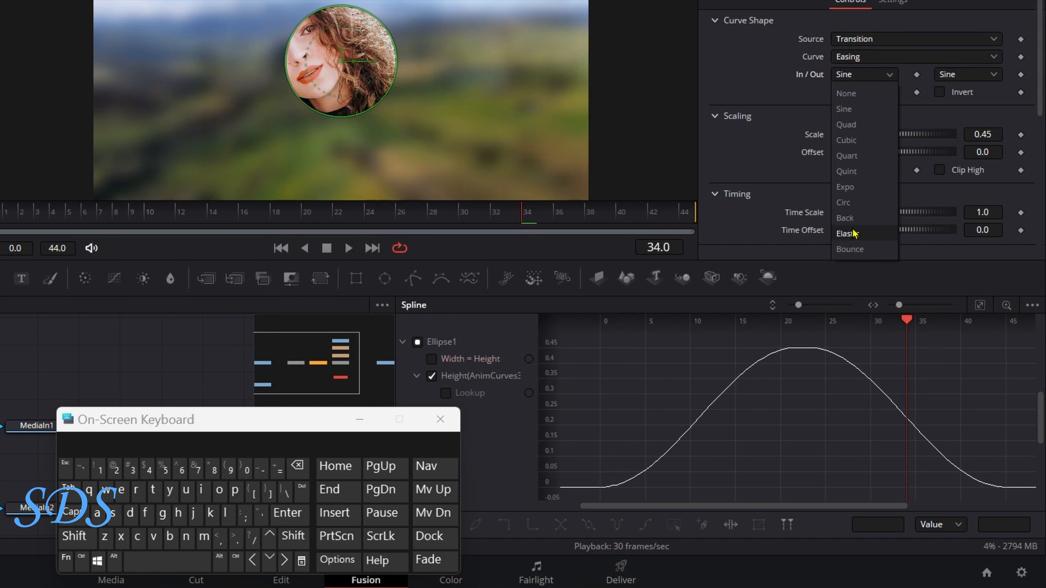
pyautogui.click(855, 234)
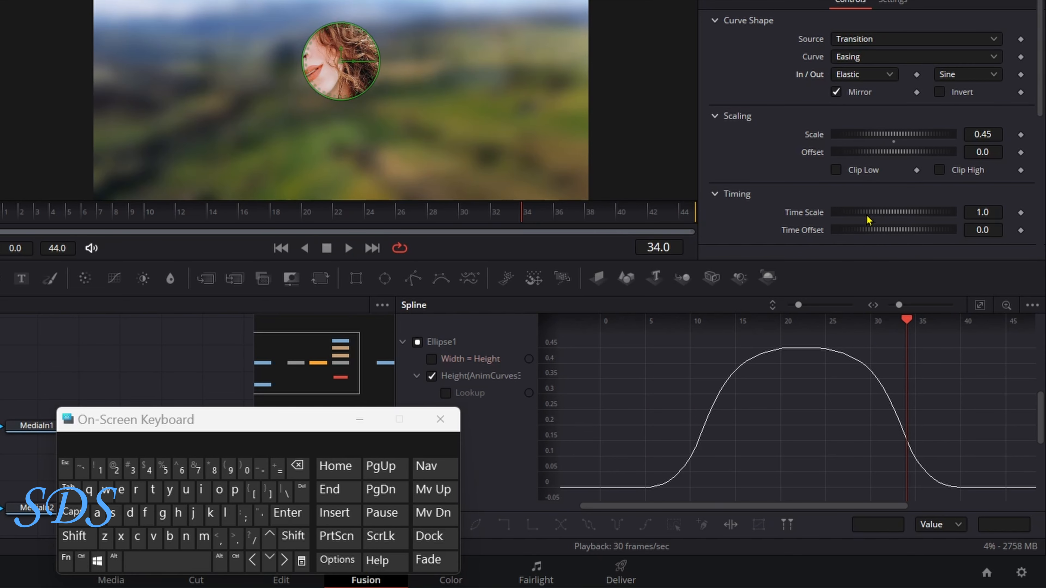
pyautogui.click(947, 75)
pyautogui.click(943, 233)
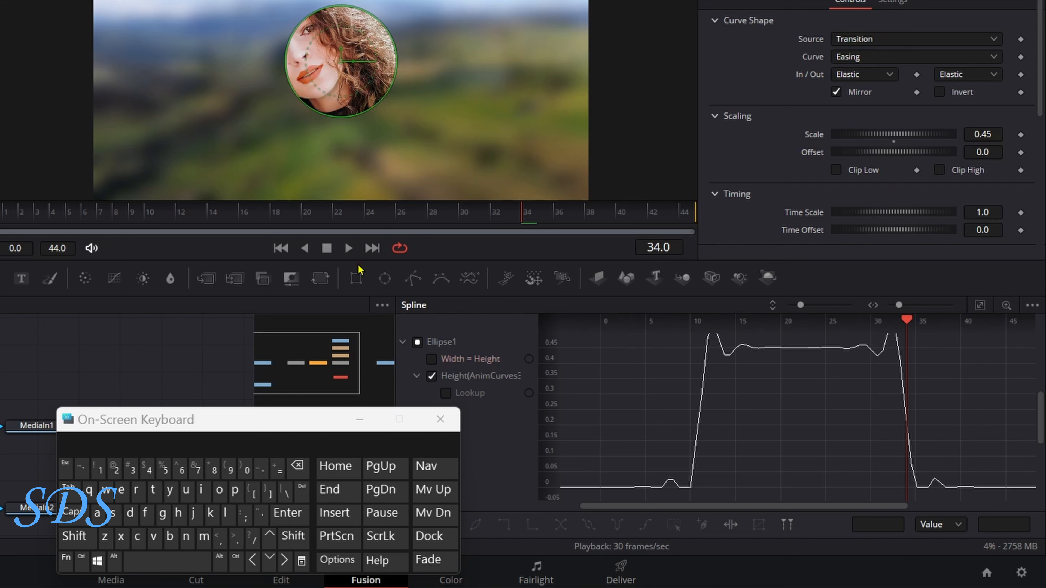
# Step: Preview the Elastic easing, then switch the Height ease-in to Expo
pyautogui.click(347, 251)
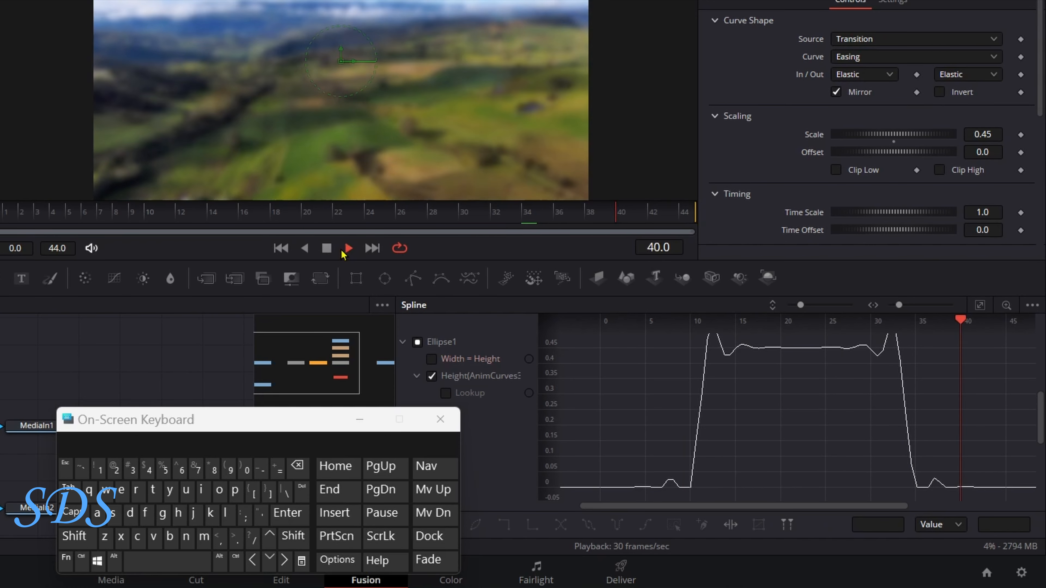
pyautogui.click(327, 249)
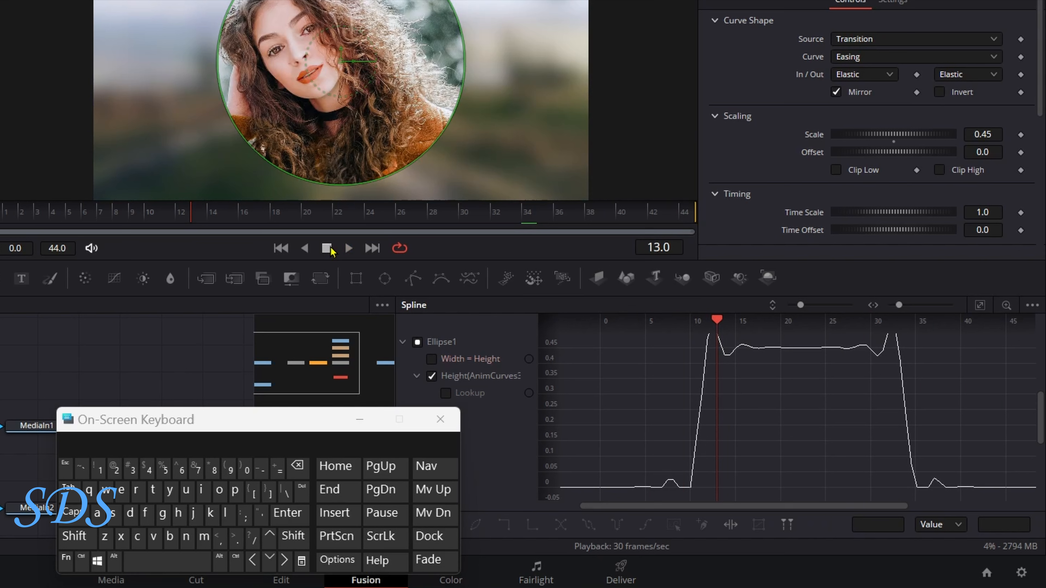
pyautogui.click(847, 78)
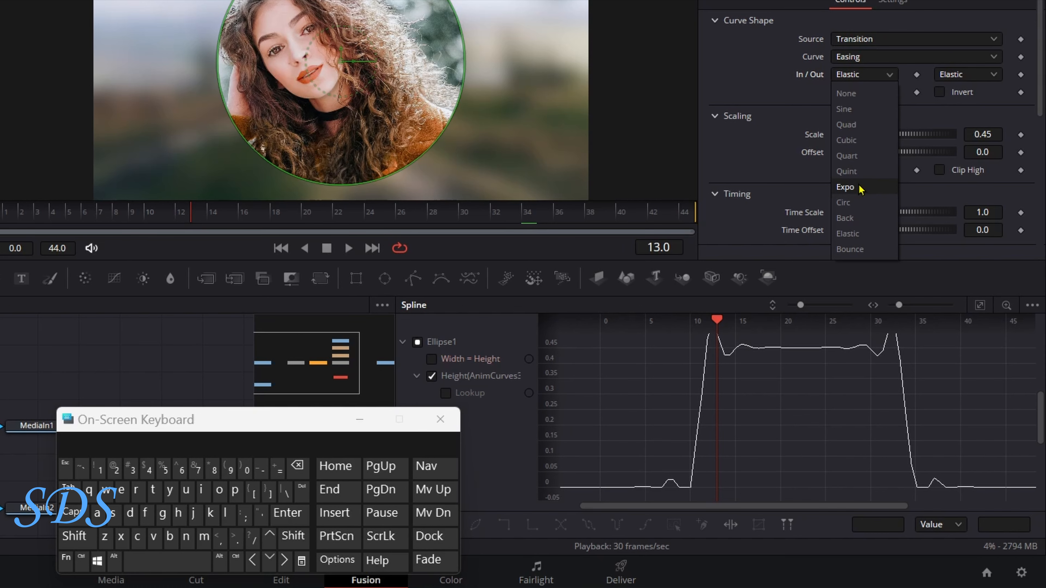
pyautogui.click(845, 187)
pyautogui.click(956, 78)
# Step: Switch the Height ease-out to Expo and preview the Expo-eased animation
pyautogui.click(954, 191)
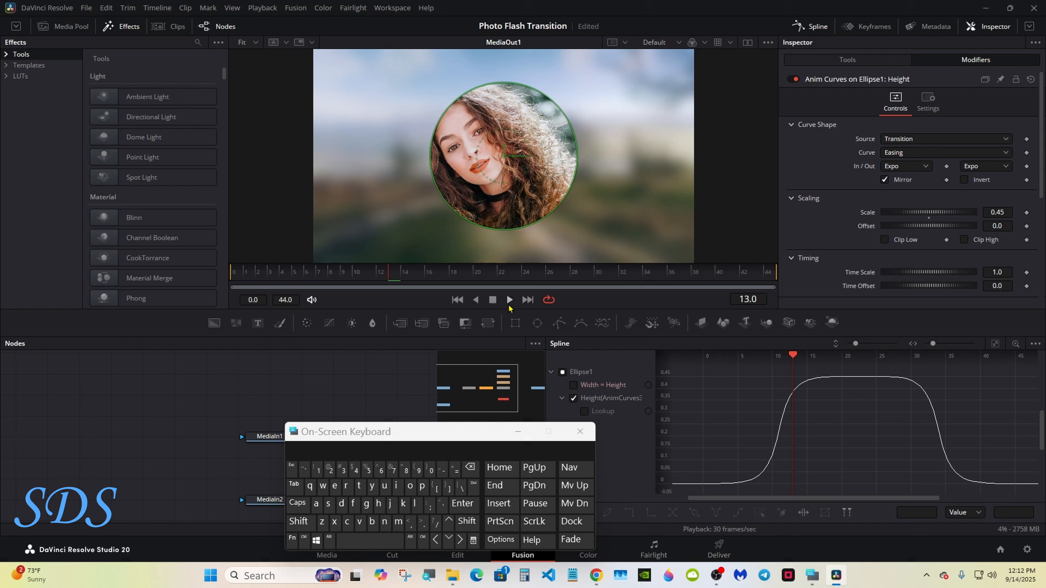
pyautogui.click(450, 333)
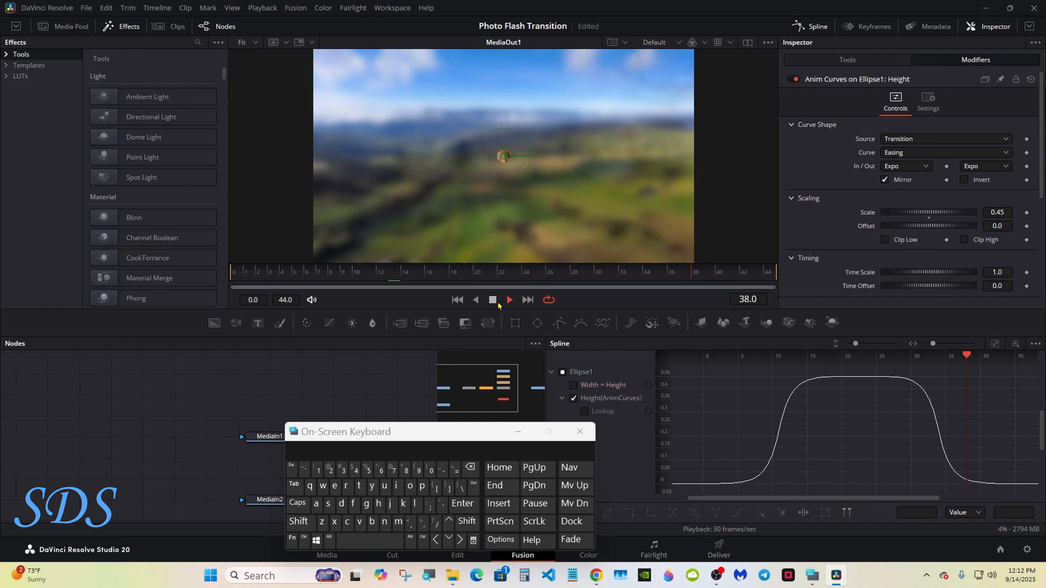
pyautogui.click(496, 302)
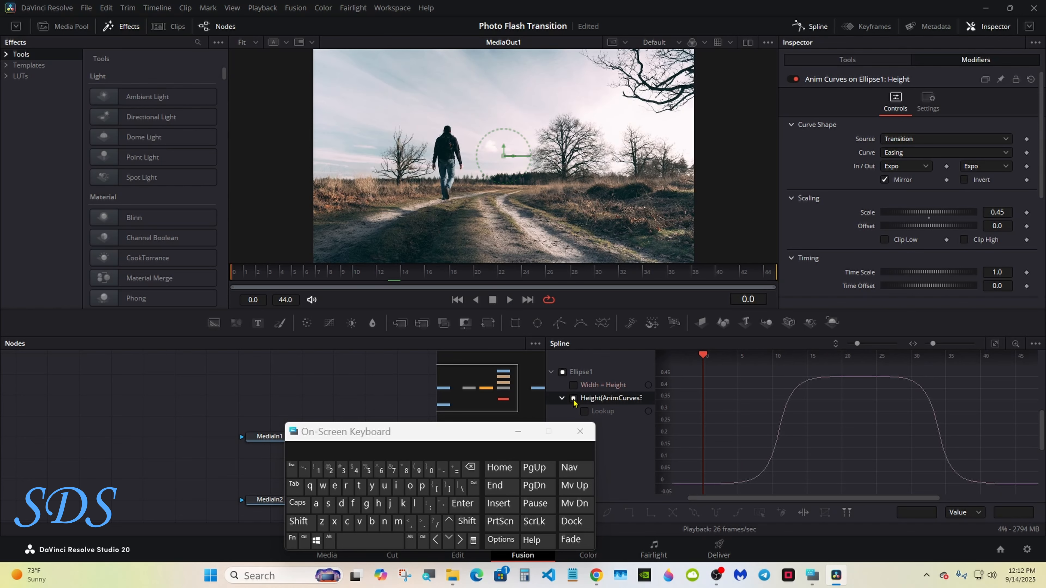
# Step: Hide the Height curve, close the spline graph, scrub to frame 28, and select Transform1
pyautogui.click(573, 398)
pyautogui.click(810, 26)
pyautogui.moveTo(415, 441); pyautogui.dragTo(800, 401)
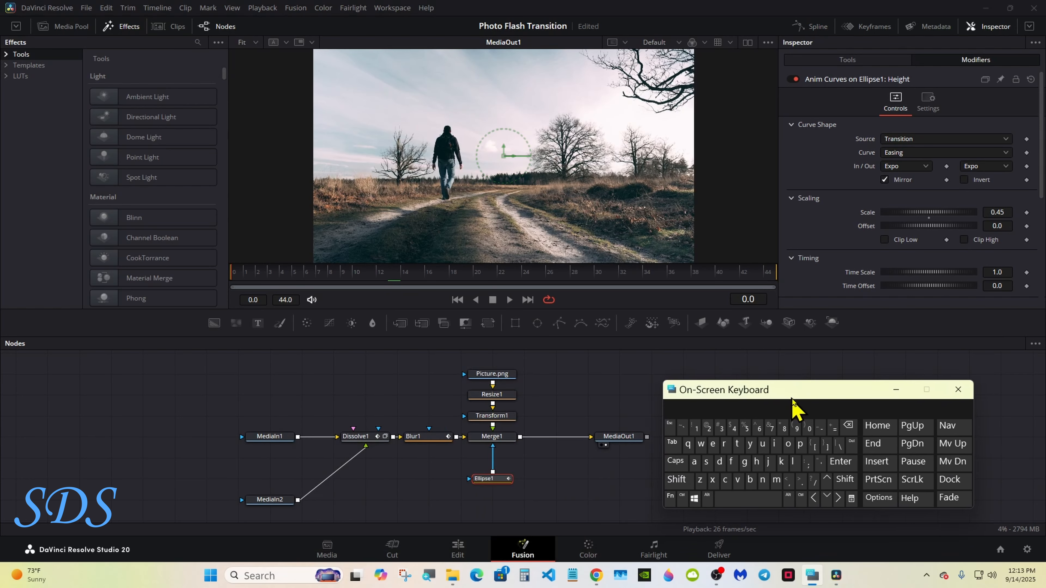
pyautogui.click(498, 272)
pyautogui.moveTo(510, 270); pyautogui.dragTo(572, 289)
pyautogui.moveTo(715, 399); pyautogui.dragTo(738, 384)
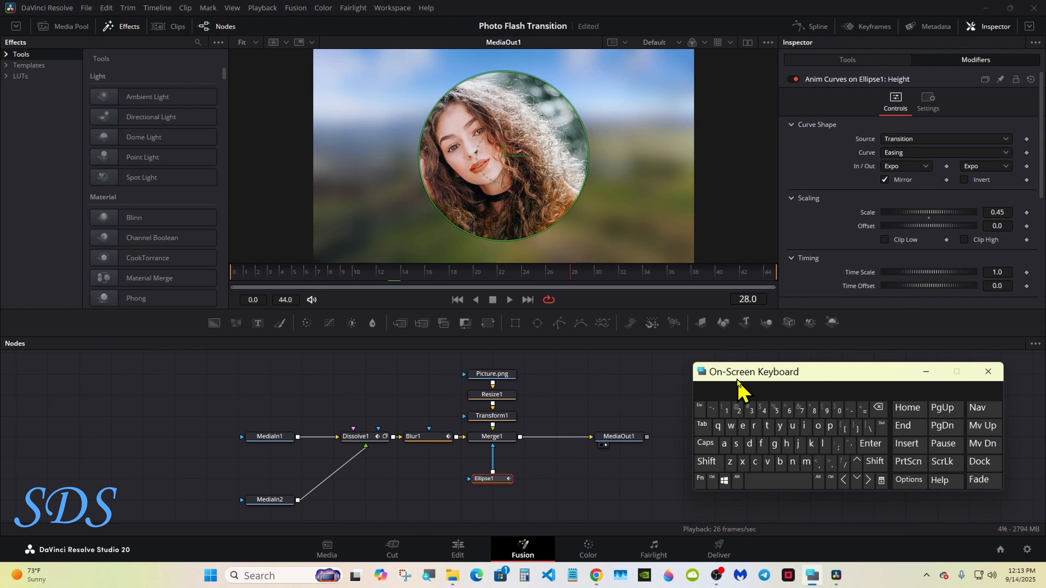
pyautogui.click(475, 417)
# Step: Rename the Transform1 node to PictureAdjustments from its right-click menu
pyautogui.rightClick(475, 420)
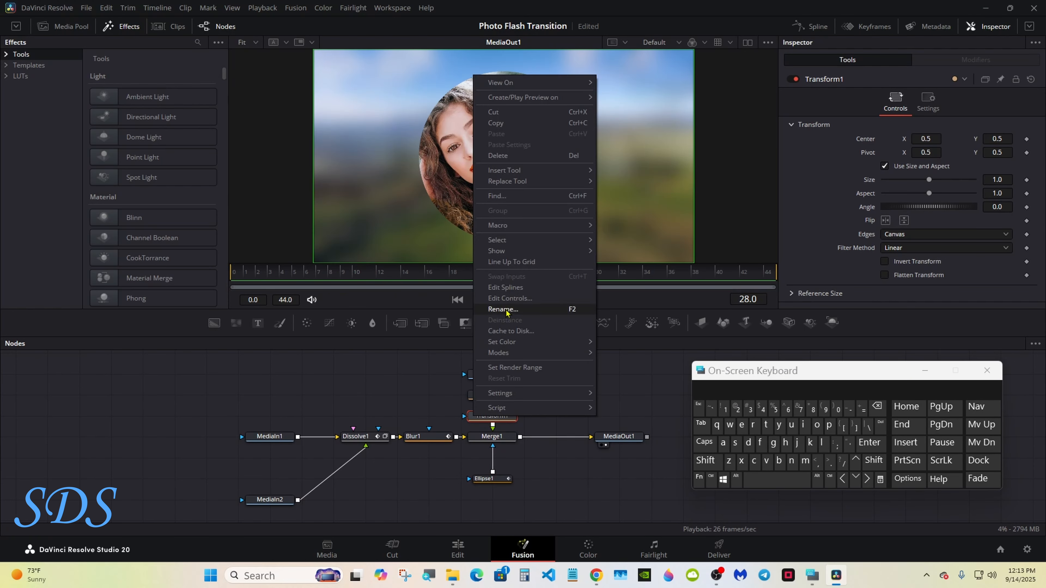
pyautogui.click(508, 313)
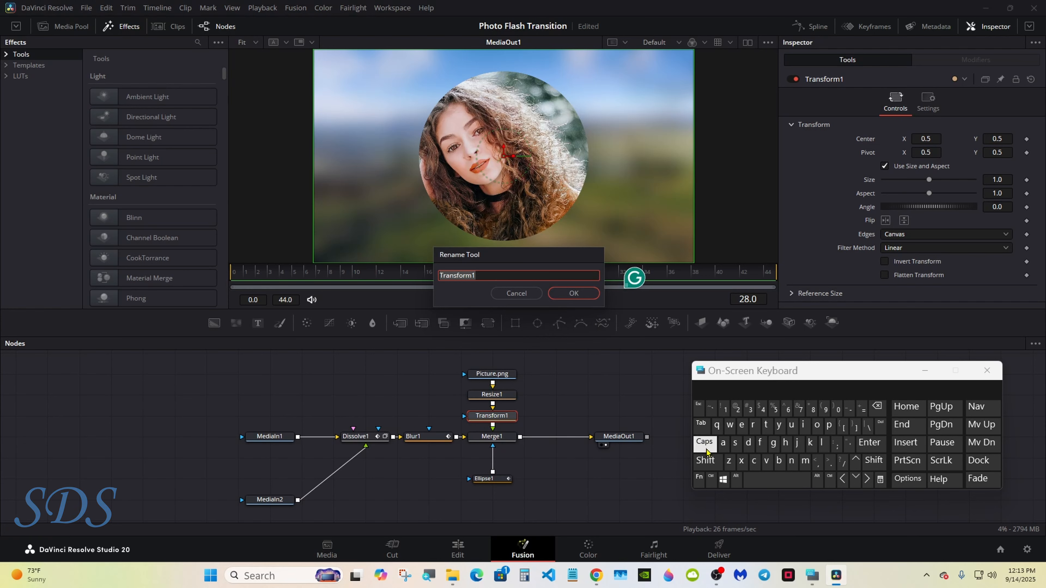
pyautogui.click(705, 460)
pyautogui.click(829, 425)
pyautogui.click(802, 424)
pyautogui.click(746, 387)
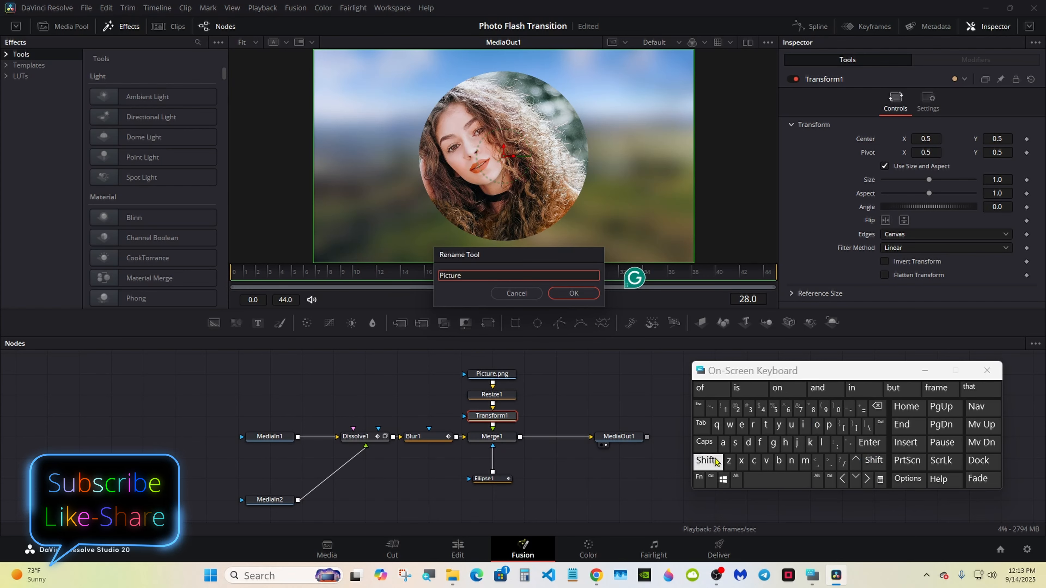
pyautogui.click(705, 460)
pyautogui.click(723, 442)
pyautogui.click(752, 445)
pyautogui.click(798, 443)
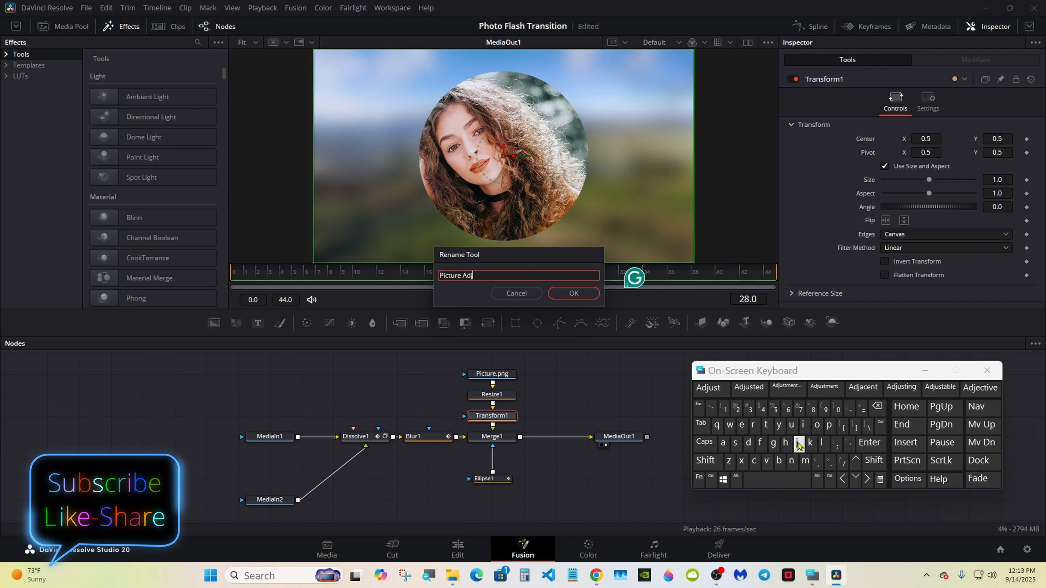
pyautogui.click(775, 391)
pyautogui.click(580, 296)
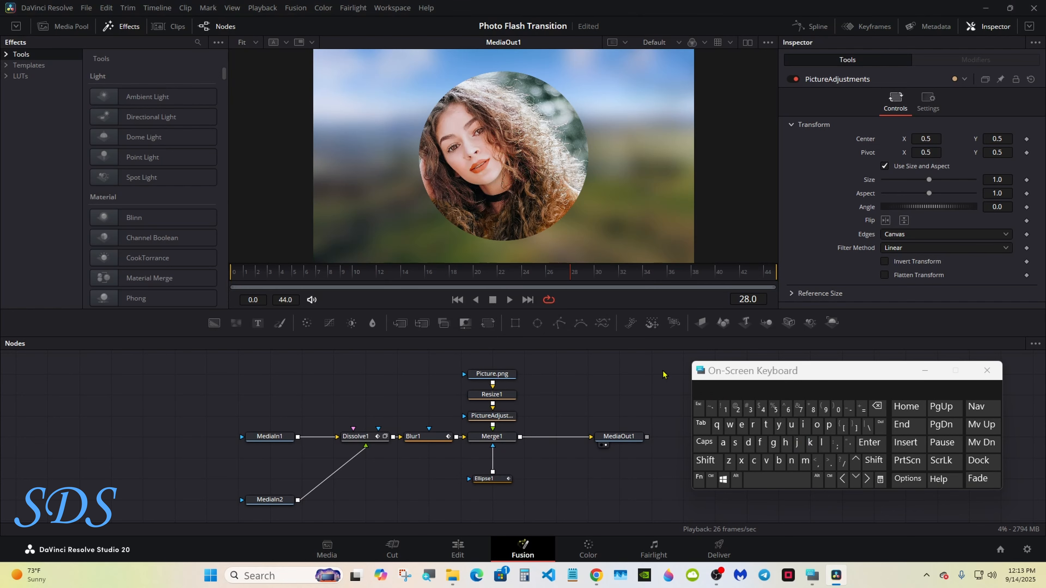
pyautogui.moveTo(728, 374); pyautogui.dragTo(711, 389)
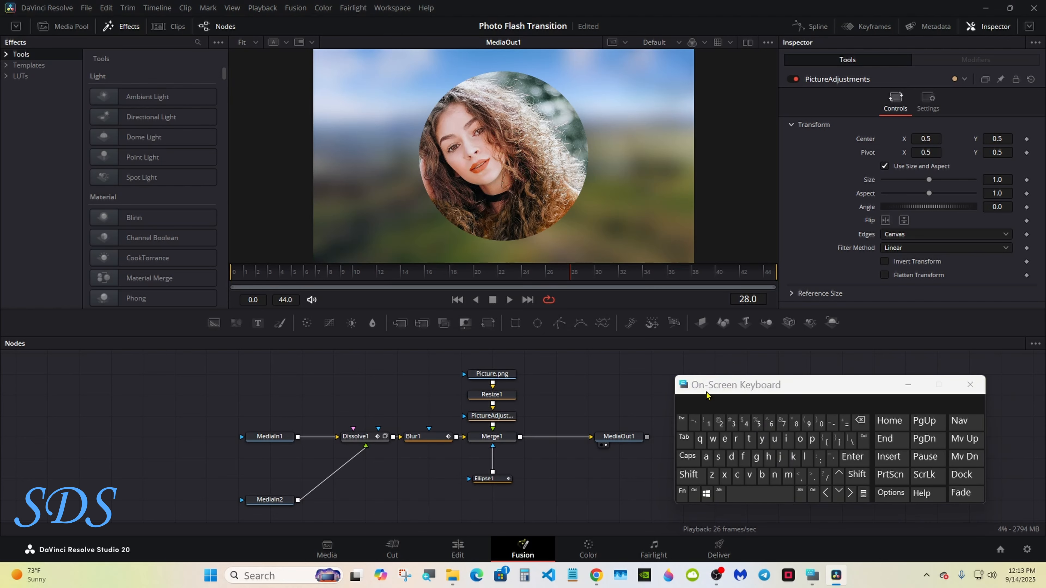
# Step: Add the Picture.png, Blur1, Ellipse1 and Dissolve1 nodes to the selection
pyautogui.click(694, 495)
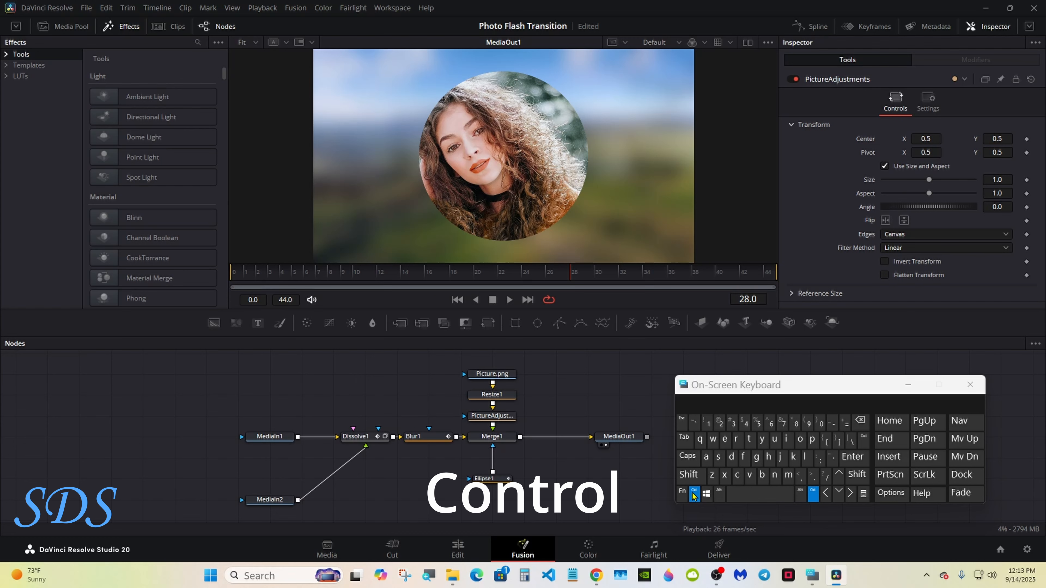
pyautogui.keyDown('ctrl'); pyautogui.click(495, 374); pyautogui.keyUp('ctrl')
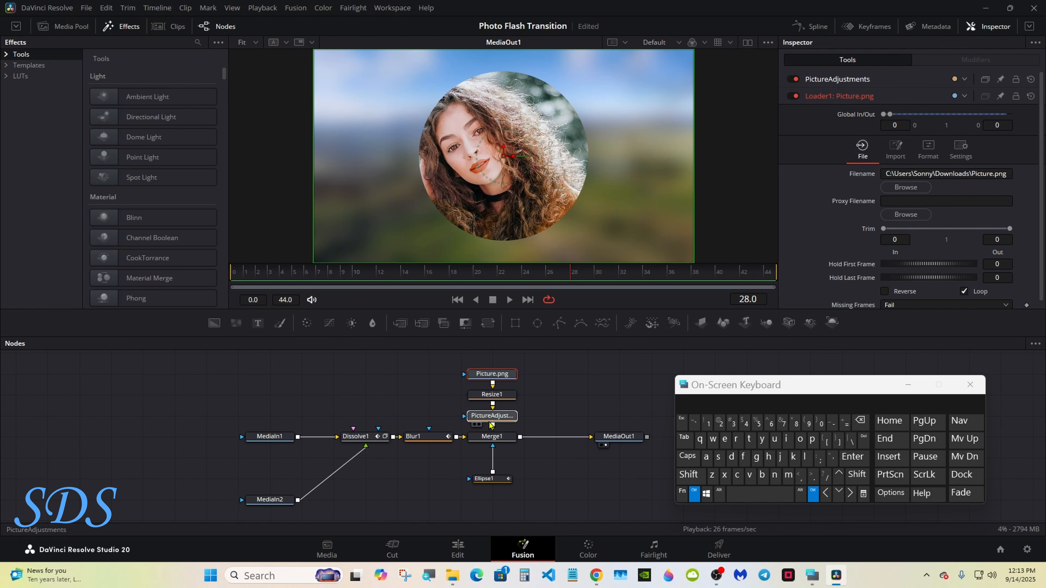
pyautogui.keyDown('ctrl'); pyautogui.click(416, 437); pyautogui.keyUp('ctrl')
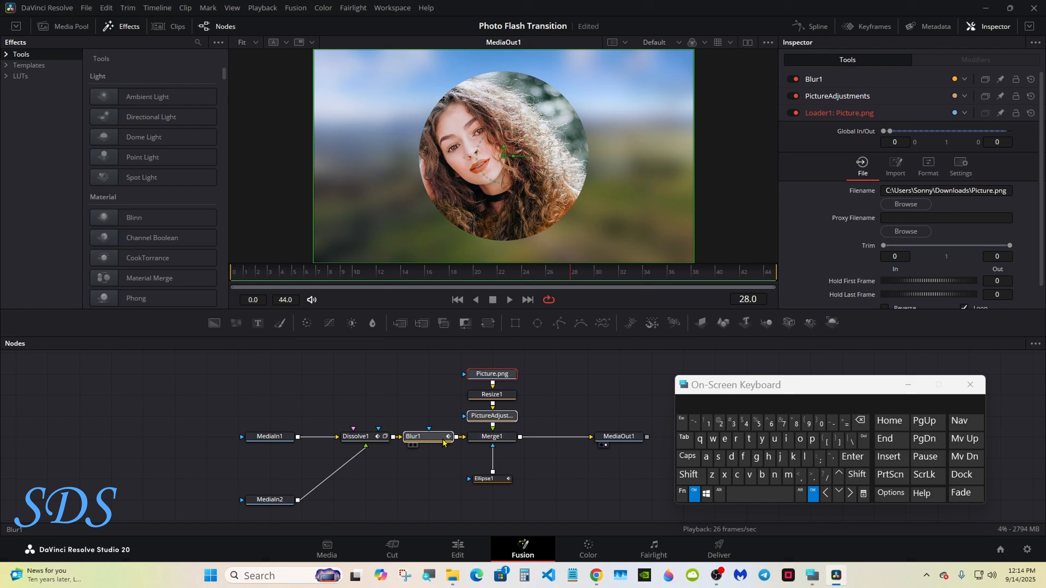
pyautogui.keyDown('ctrl'); pyautogui.click(483, 480); pyautogui.keyUp('ctrl')
pyautogui.keyDown('ctrl'); pyautogui.click(355, 437); pyautogui.keyUp('ctrl')
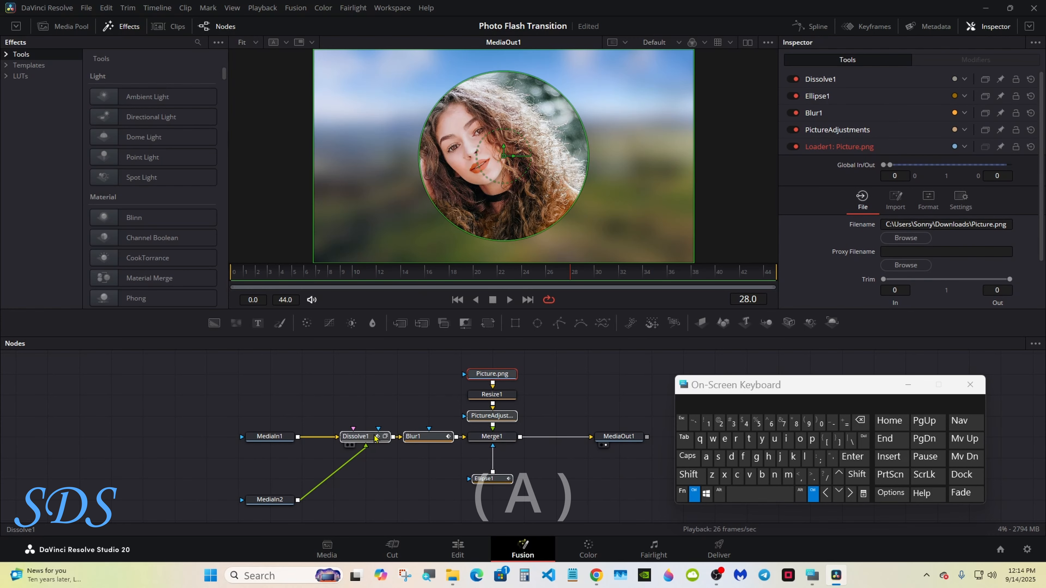
# Step: Select all nodes, then deselect MediaOut1, MediaIn1 and MediaIn2
pyautogui.click(707, 458)
pyautogui.click(695, 493)
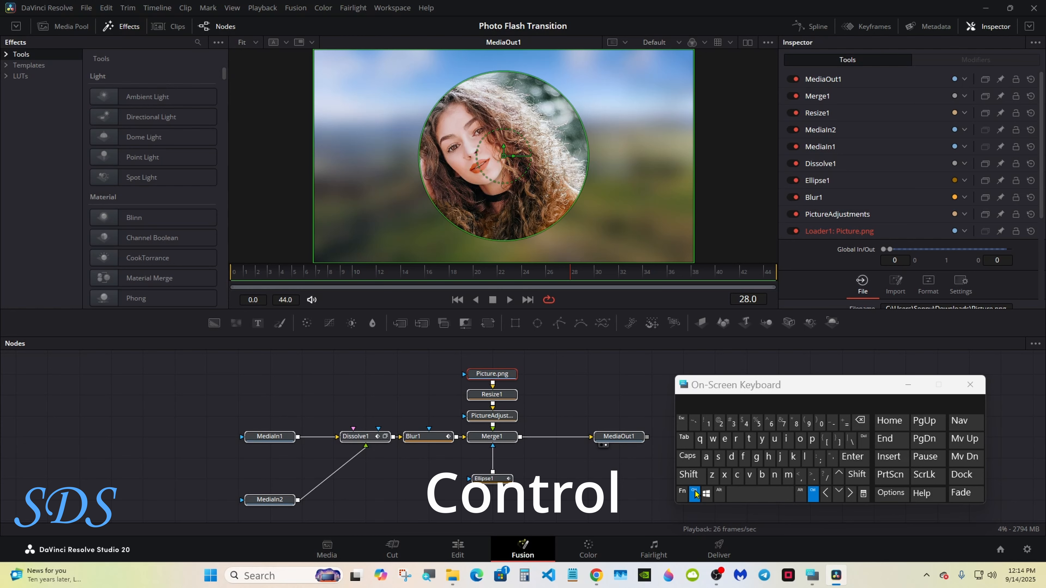
pyautogui.keyDown('ctrl'); pyautogui.click(612, 440); pyautogui.keyUp('ctrl')
pyautogui.keyDown('ctrl'); pyautogui.click(280, 439); pyautogui.keyUp('ctrl')
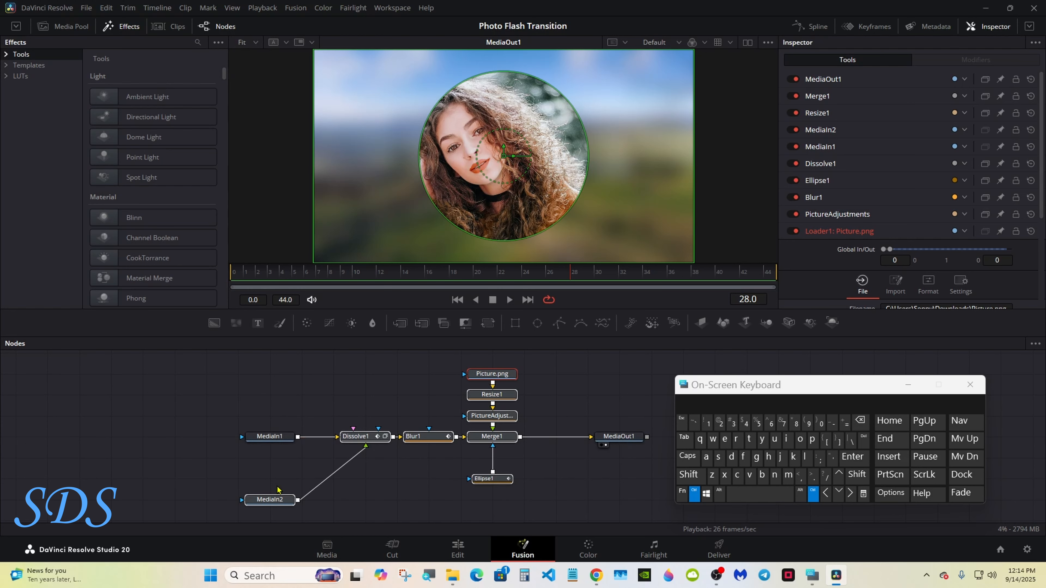
pyautogui.keyDown('ctrl'); pyautogui.click(275, 497); pyautogui.keyUp('ctrl')
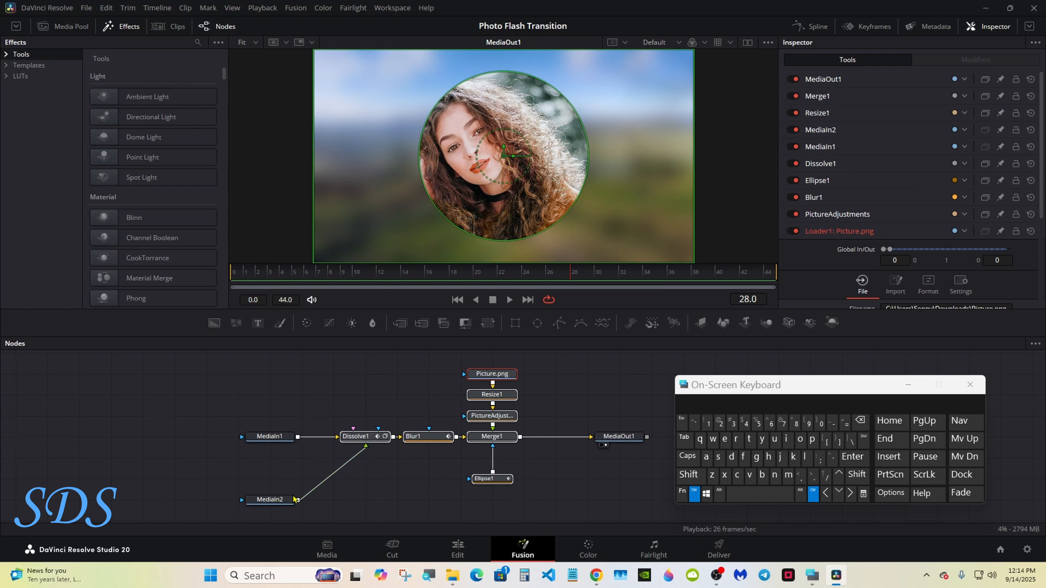
# Step: Create a macro from the selected nodes via Macro > Create Macro
pyautogui.keyDown('ctrl'); pyautogui.rightClick(473, 378); pyautogui.keyUp('ctrl')
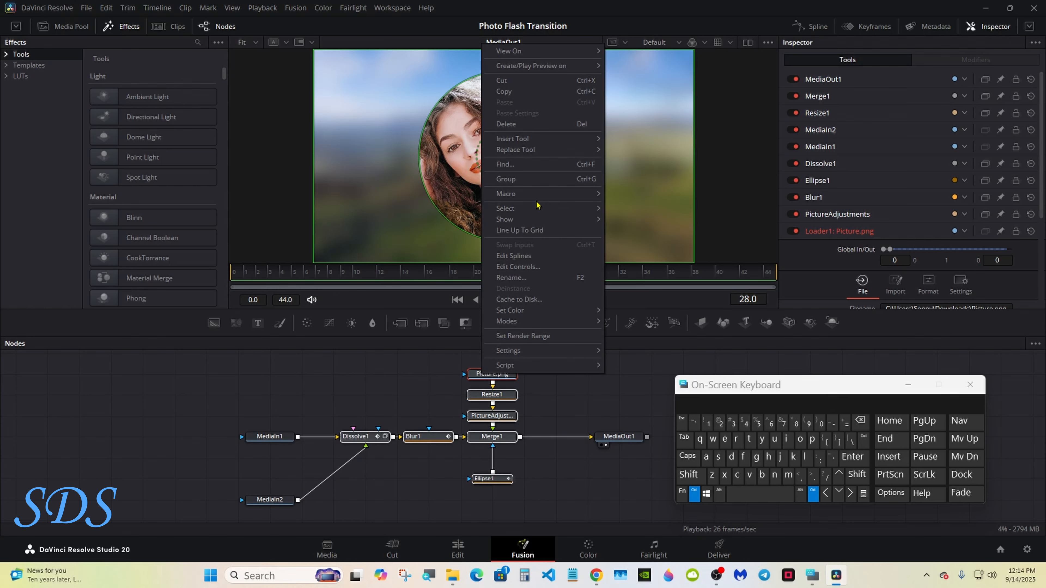
pyautogui.moveTo(538, 195)
pyautogui.click(641, 194)
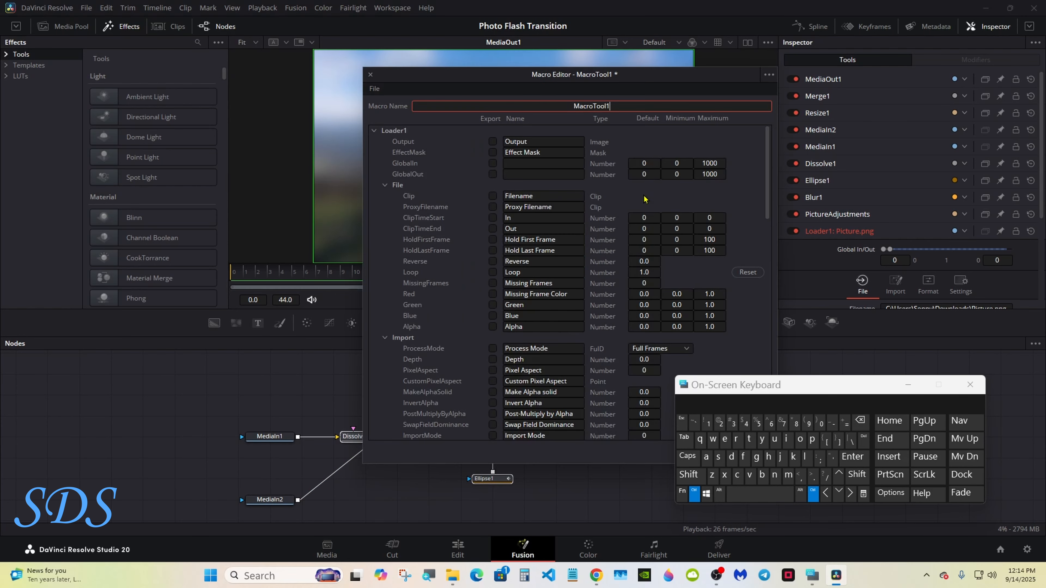
pyautogui.moveTo(717, 389); pyautogui.dragTo(649, 300)
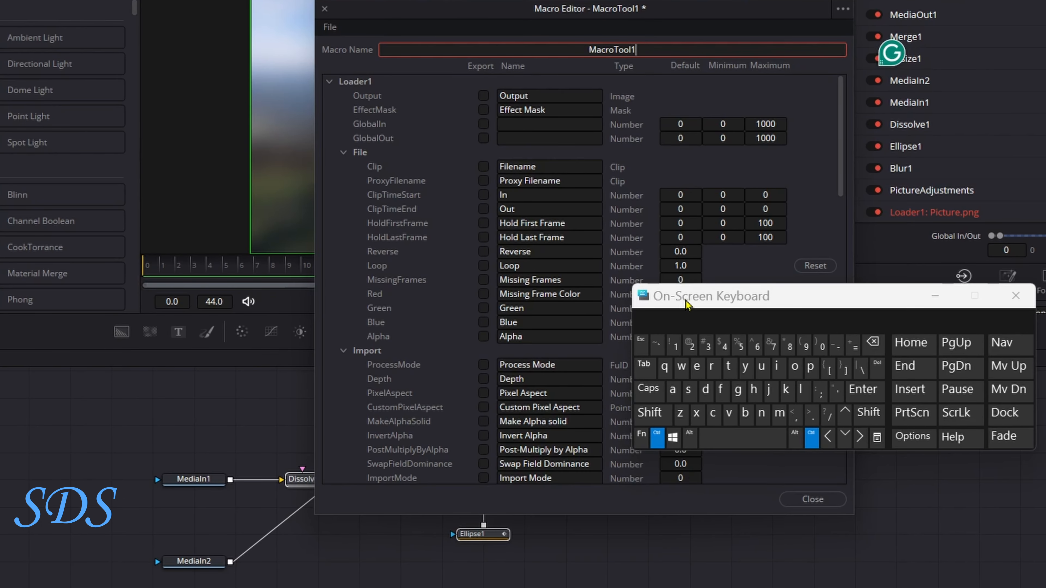
pyautogui.click(626, 404)
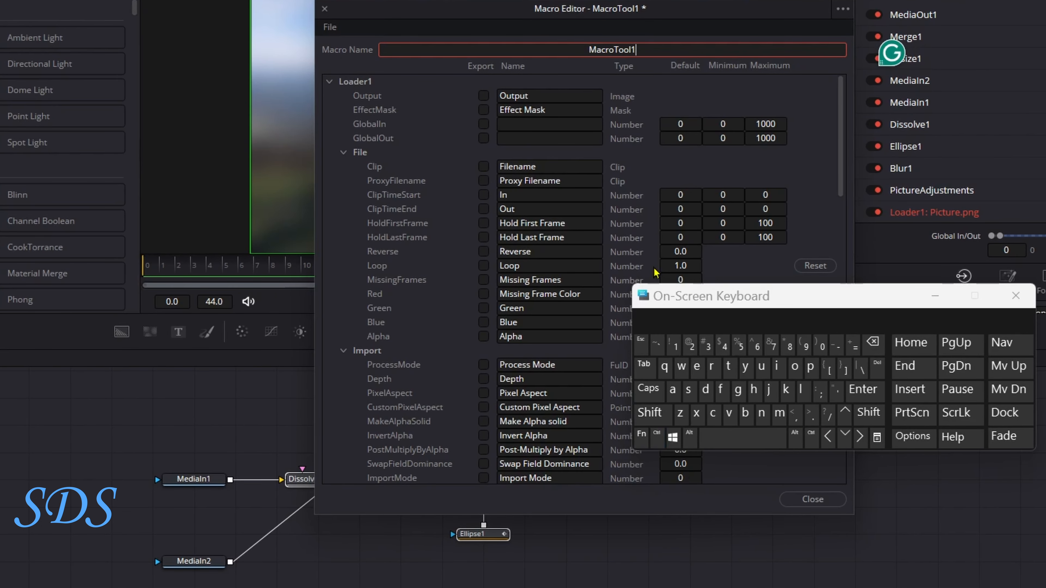
# Step: Replace the default macro name with 'Photo Flash Tutorial'
pyautogui.click(872, 342)
pyautogui.click(651, 413)
pyautogui.click(810, 366)
pyautogui.click(755, 389)
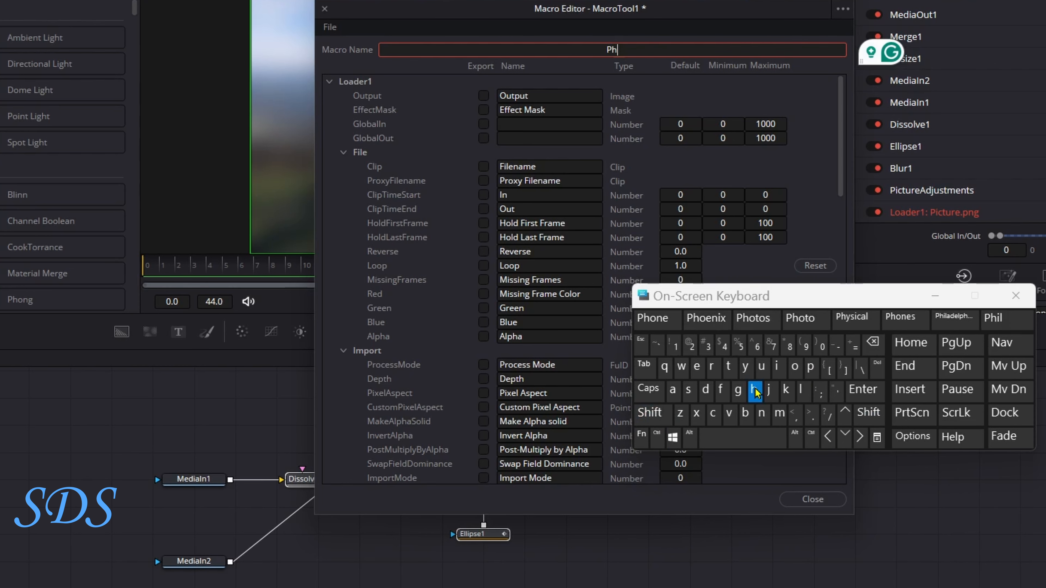
pyautogui.click(796, 366)
pyautogui.click(704, 318)
pyautogui.click(664, 418)
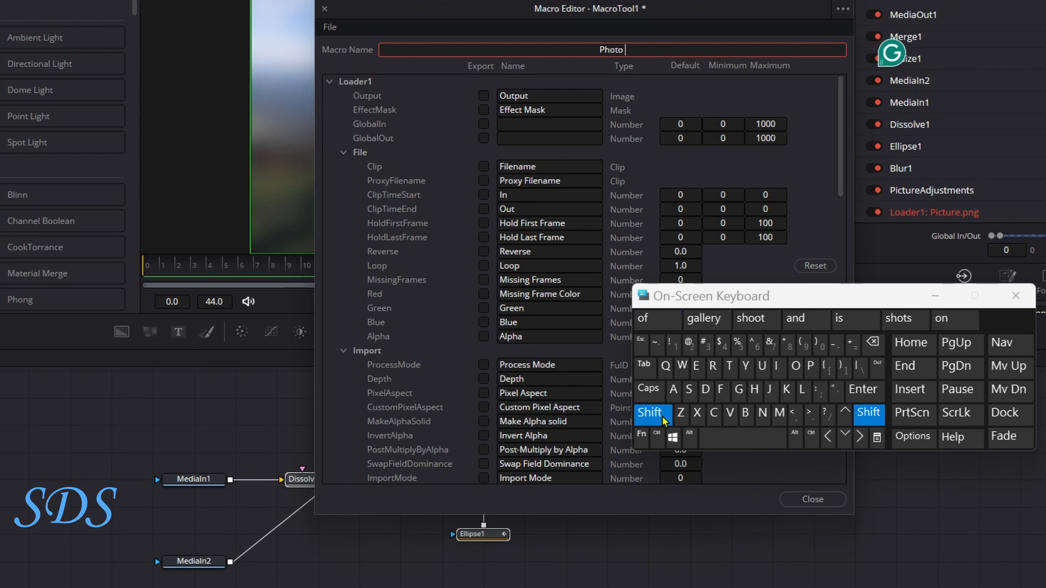
pyautogui.click(721, 389)
pyautogui.click(802, 389)
pyautogui.click(672, 389)
pyautogui.click(689, 392)
pyautogui.click(657, 318)
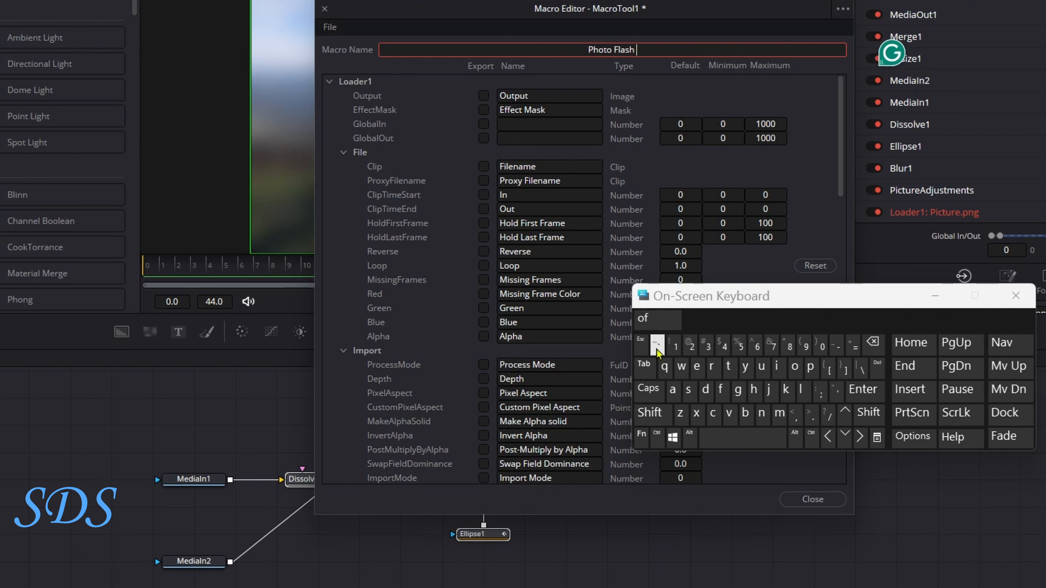
pyautogui.click(650, 412)
pyautogui.click(729, 366)
pyautogui.click(762, 366)
pyautogui.click(729, 368)
pyautogui.click(656, 318)
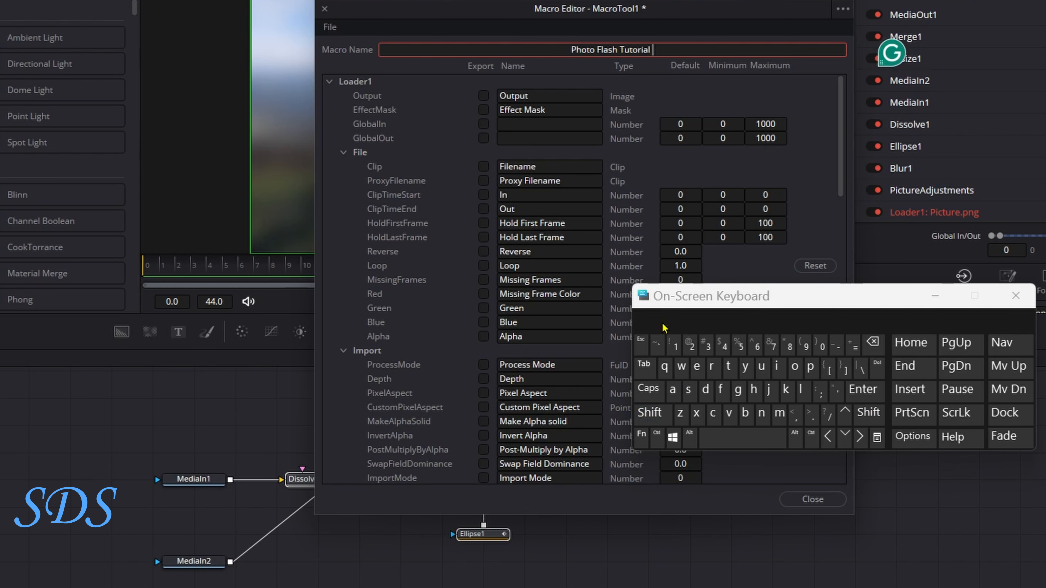
pyautogui.moveTo(669, 301); pyautogui.dragTo(682, 306)
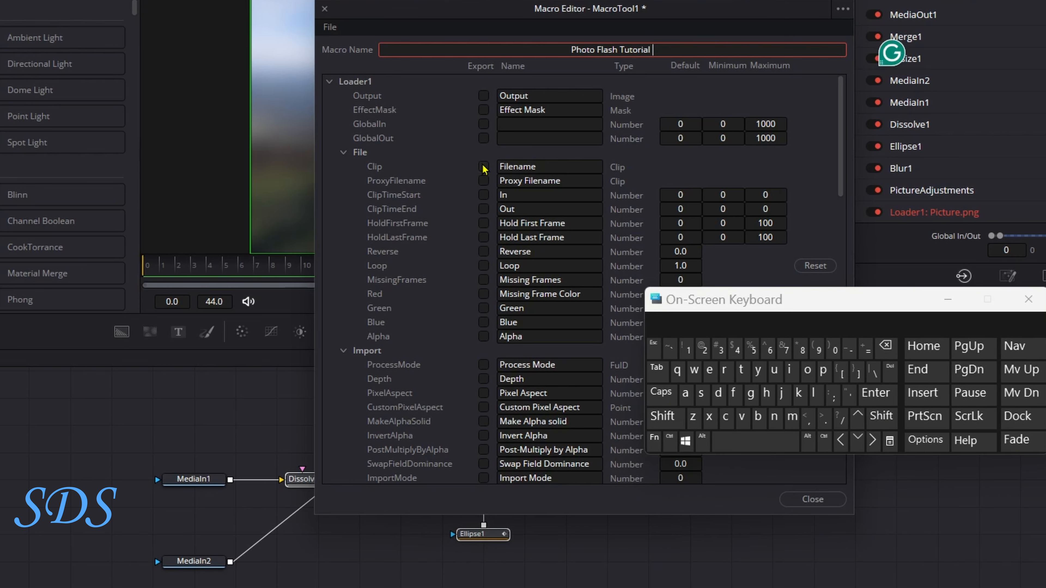